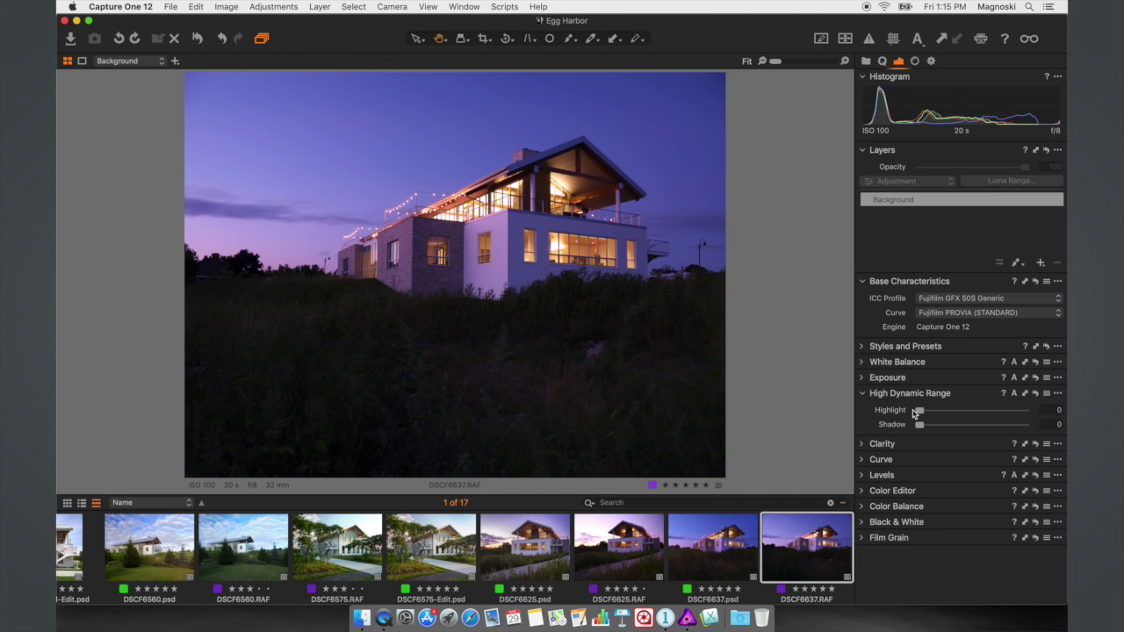
- Set the High Dynamic Range highlight to 100 and shadow to 15, and raise Clarity to 15
drag(921, 413, 1026, 411)
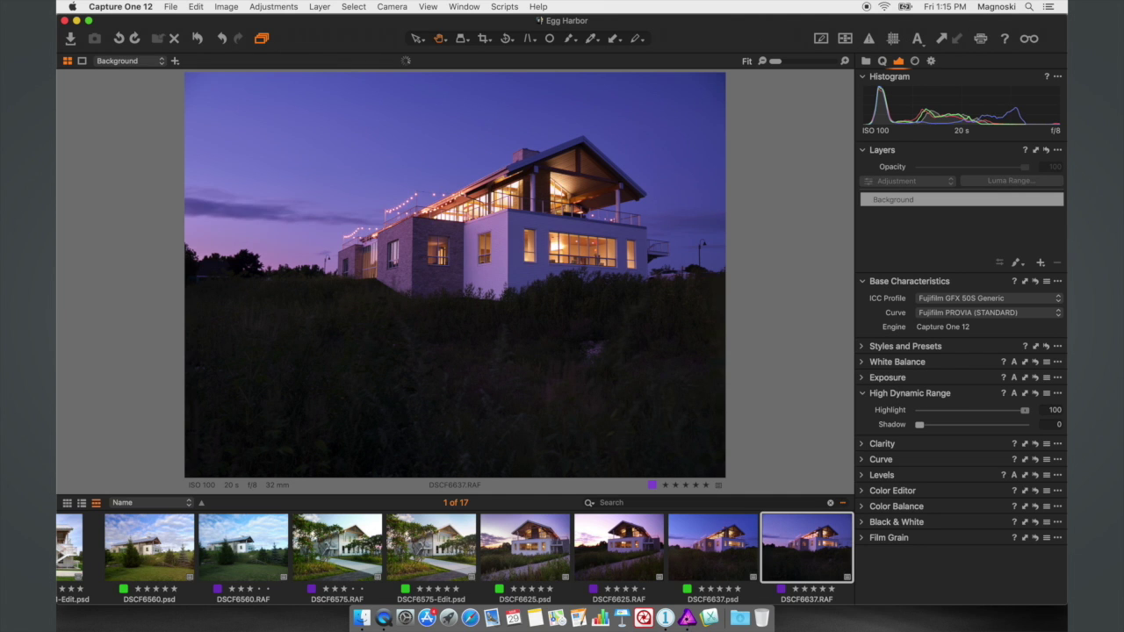
drag(920, 425, 937, 428)
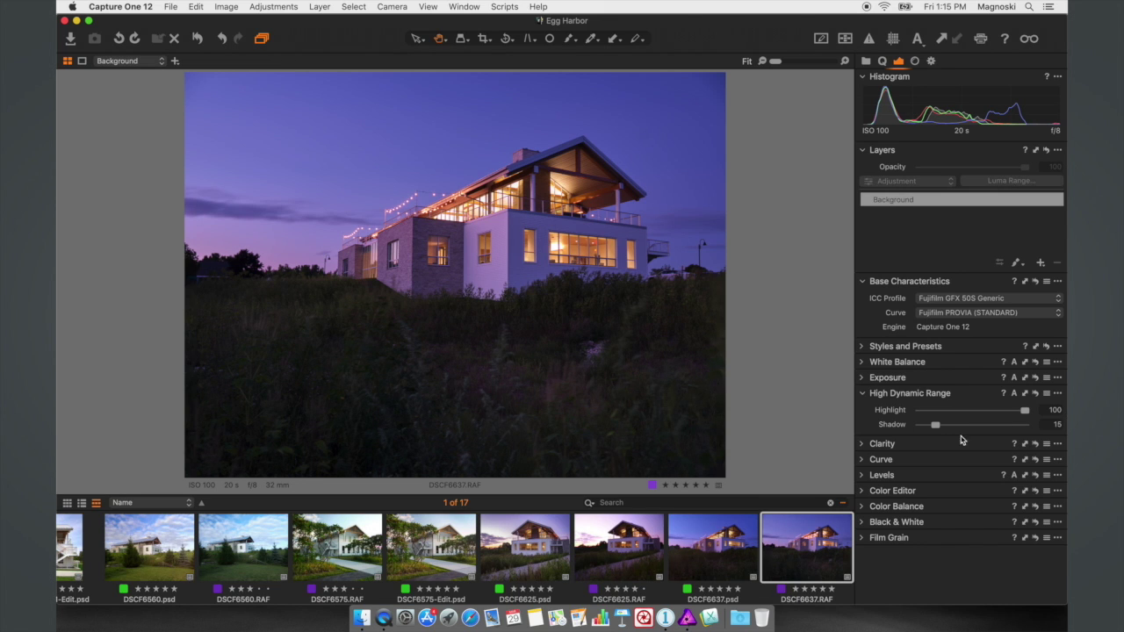
click(865, 445)
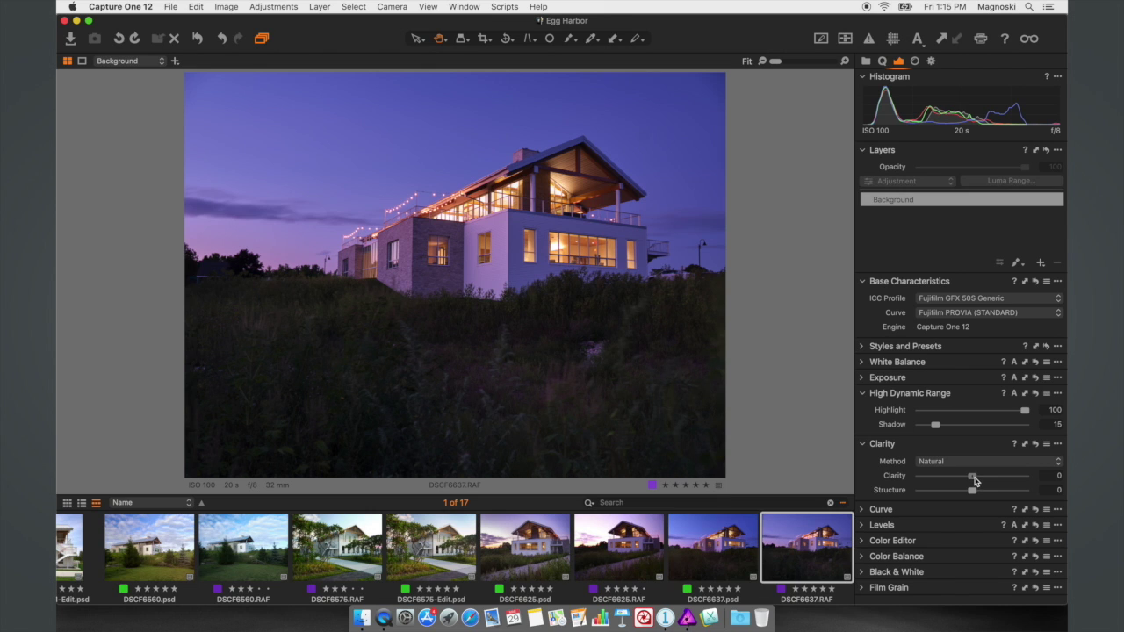
drag(975, 479, 983, 480)
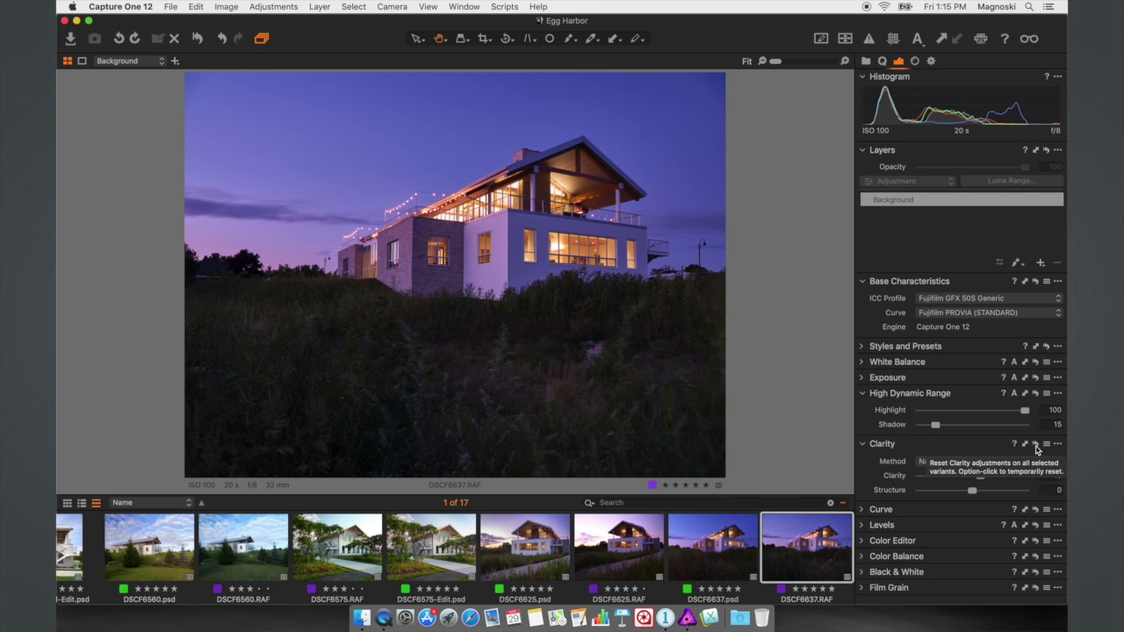
- Compare before and after by temporarily resetting the Clarity adjustment and all of the image's adjustments
click(1037, 446)
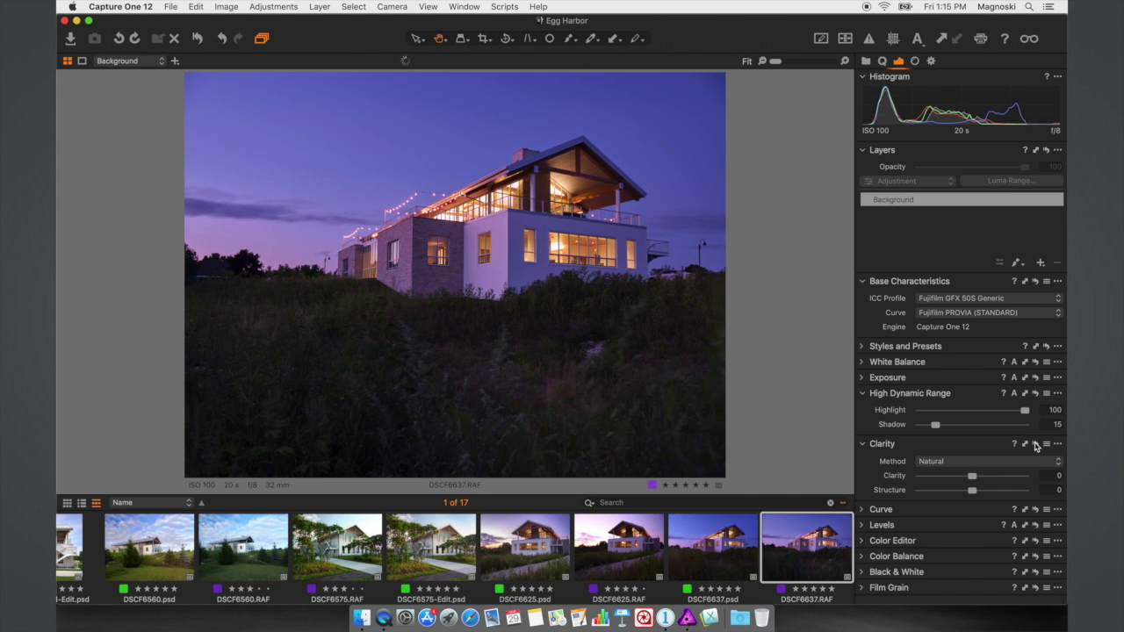
alt+click(1036, 446)
alt+click(197, 41)
alt+click(198, 41)
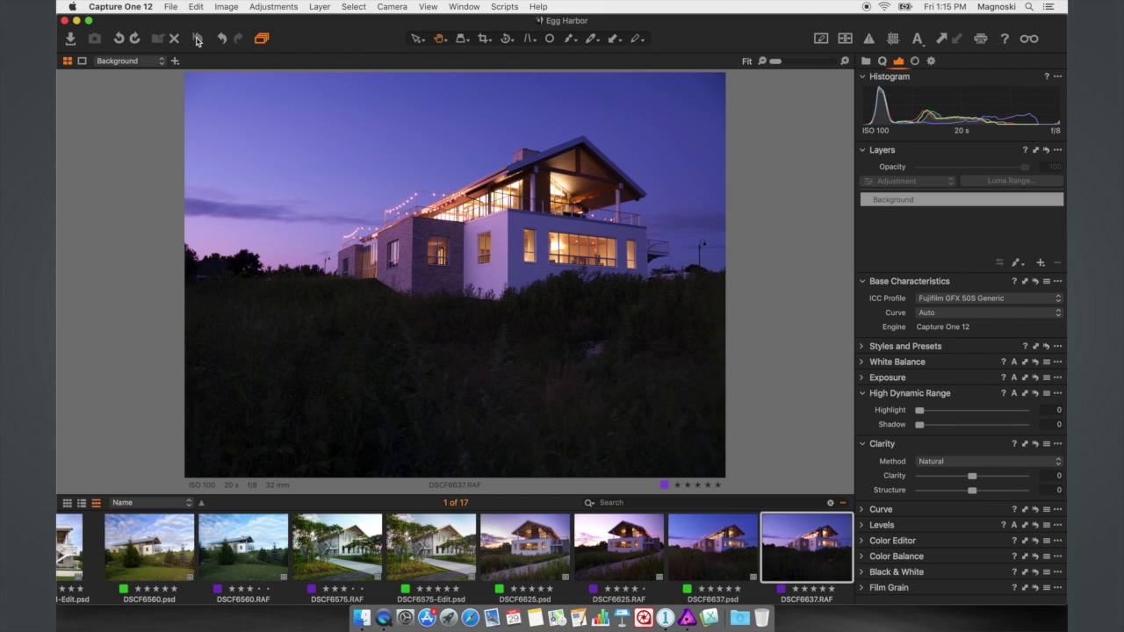
alt+click(198, 40)
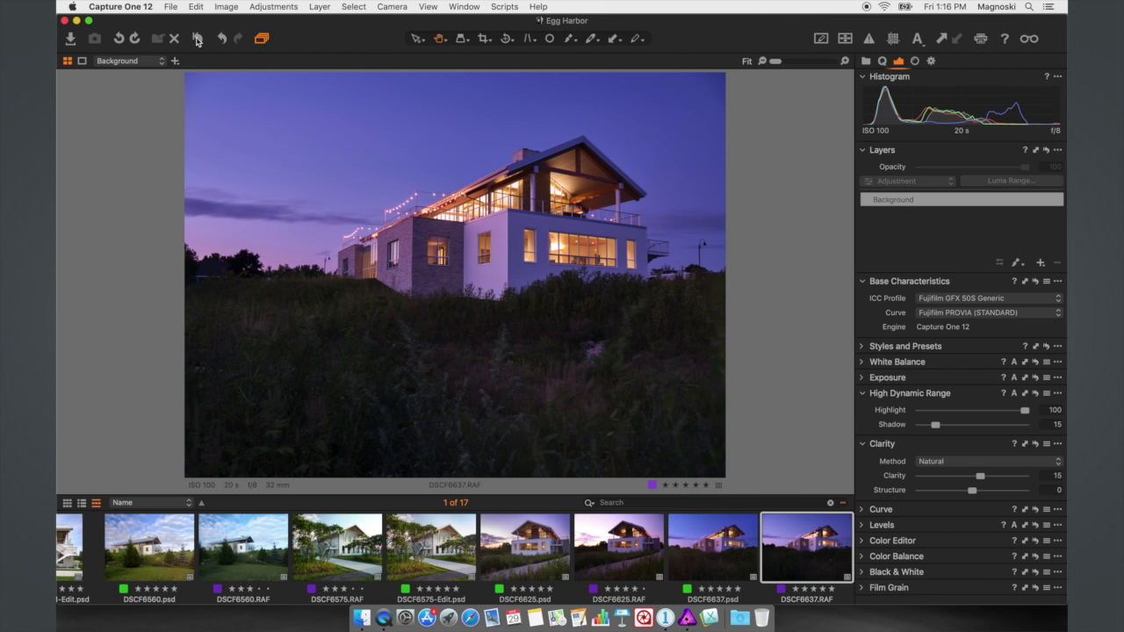
- Warm the background's white balance by setting Kelvin to 5800
click(862, 366)
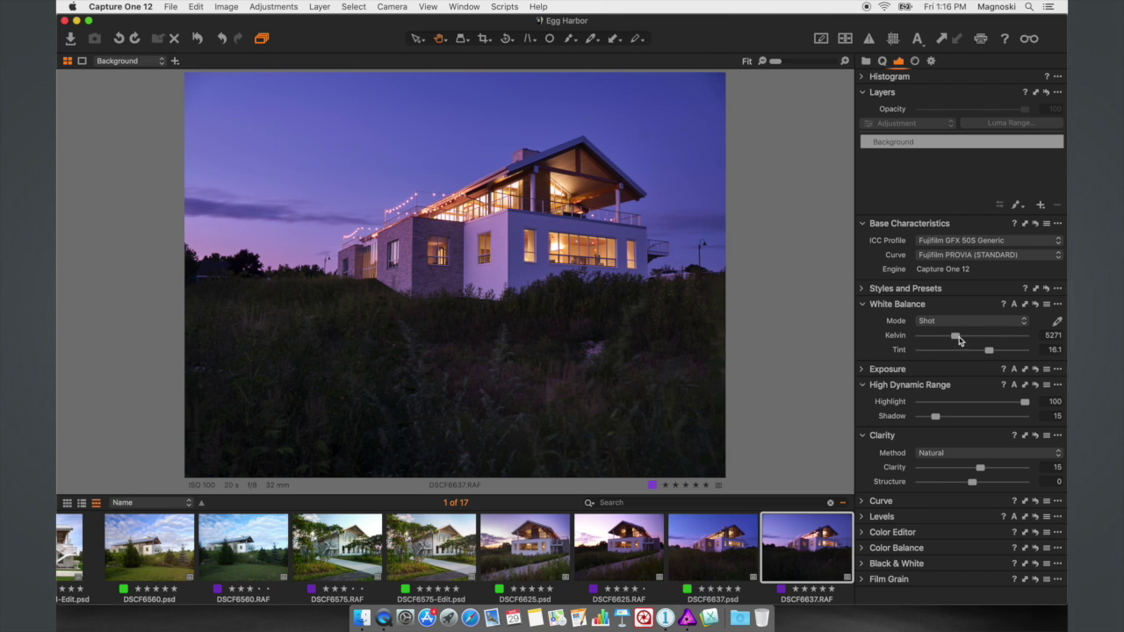
drag(958, 339, 962, 339)
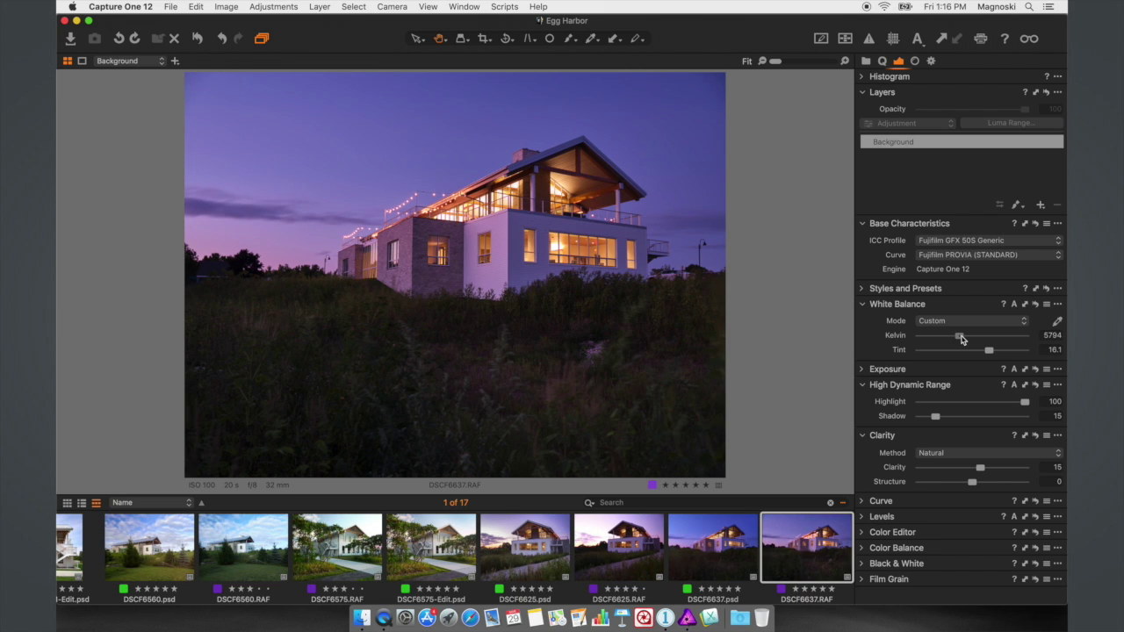
click(1053, 335)
text(5)
key(Return)
- Set the background's white balance tint to 13
drag(1049, 350, 1067, 350)
text(15)
key(Return)
drag(989, 353, 987, 355)
click(1052, 350)
text(13)
key(Return)
- Add a new filled layer and name it Yellow Lighting
click(1041, 206)
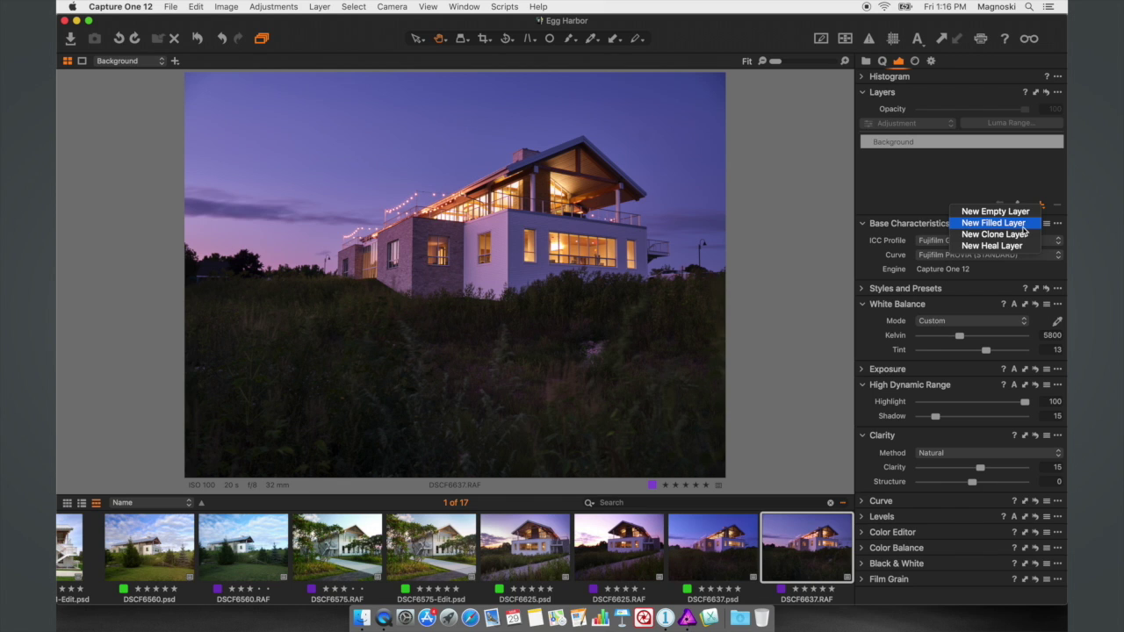
click(1023, 224)
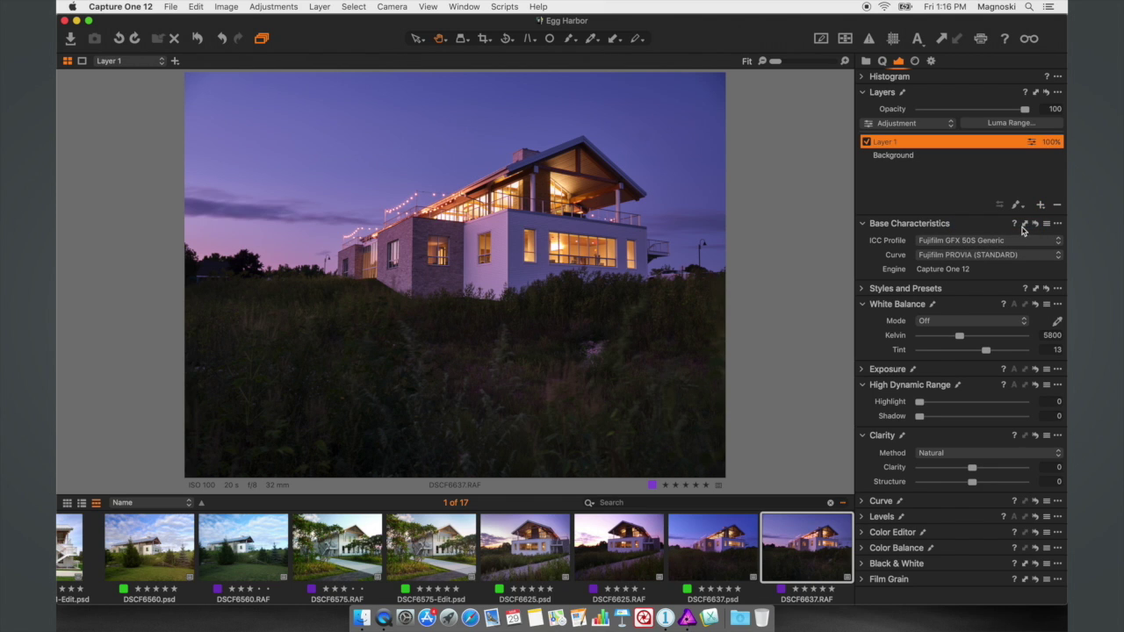
double_click(900, 144)
text(Yellow Li)
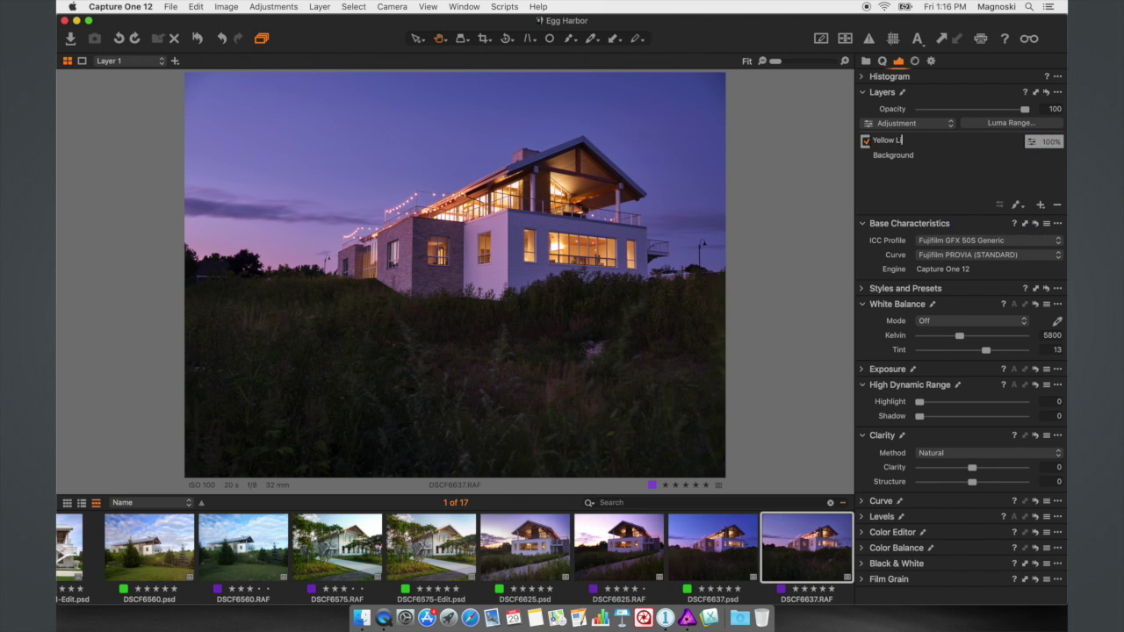
key(Return)
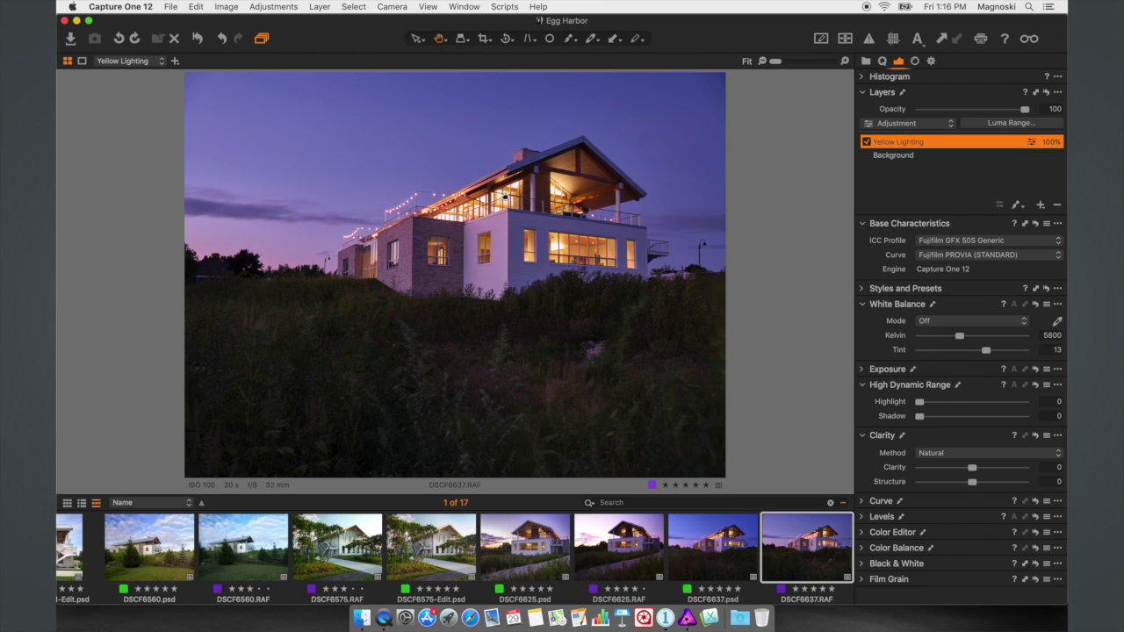
- Pick the yellow window light in the advanced Color Editor and set smoothness 6.8, hue -1.3, saturation -18 and lightness -11.6
click(863, 534)
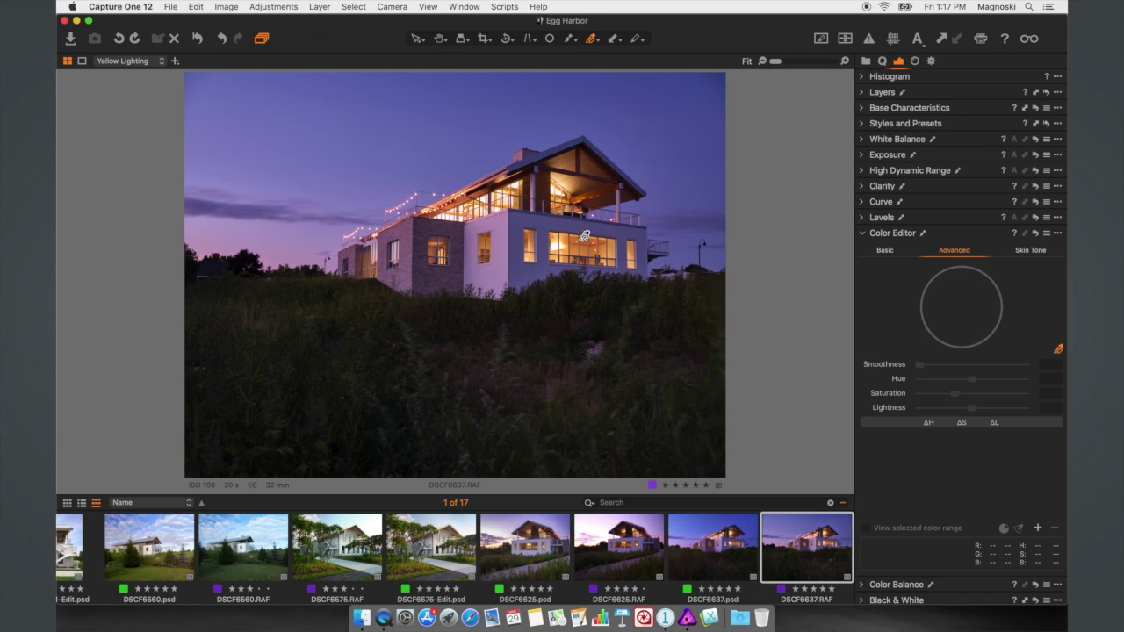
click(571, 240)
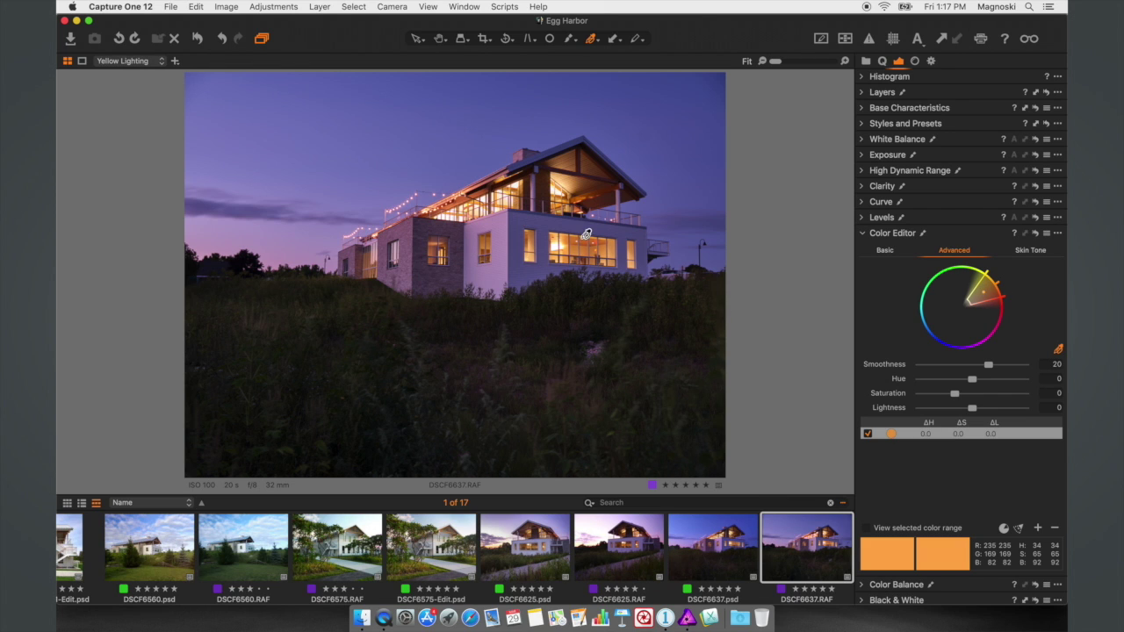
drag(957, 398, 947, 399)
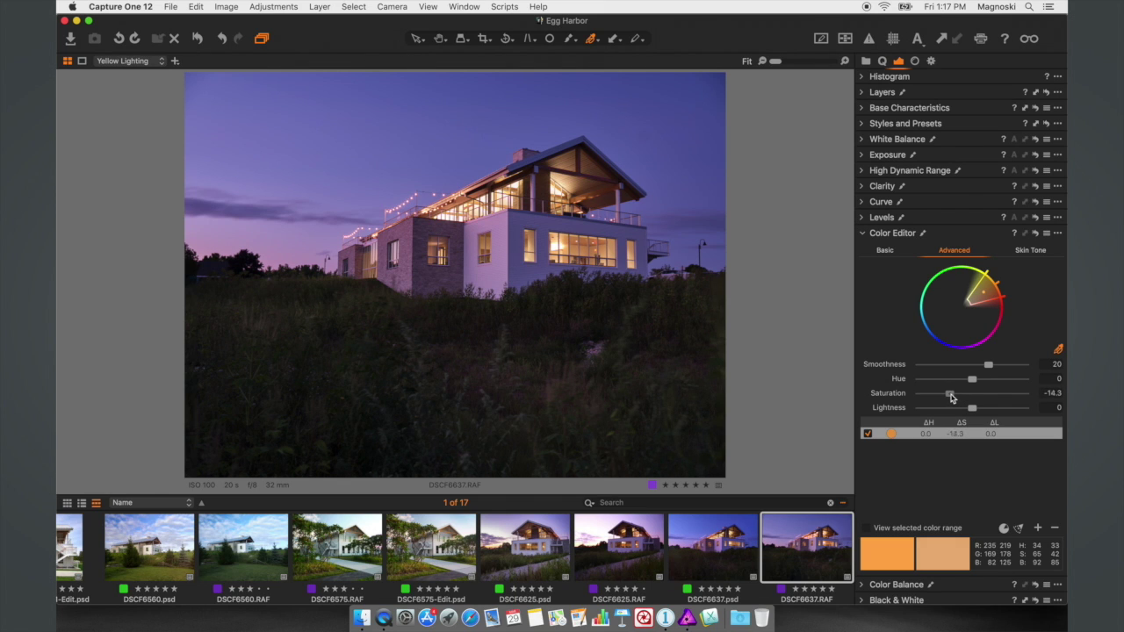
drag(973, 382, 943, 368)
drag(973, 407, 948, 396)
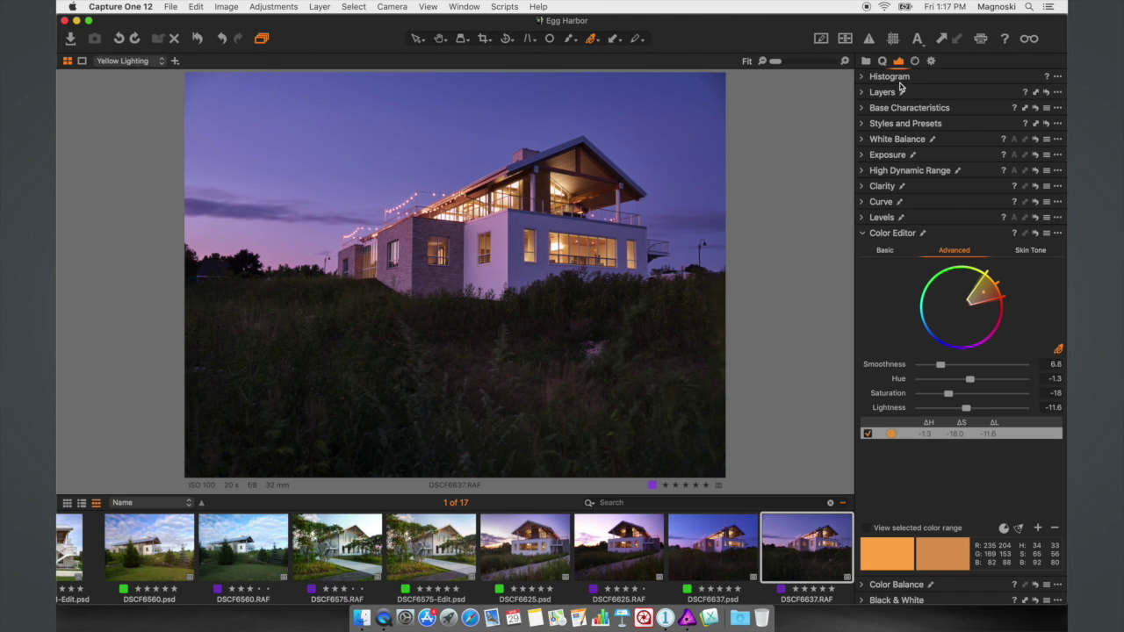
- Display the Yellow Lighting layer's mask and erase it partially over the sky with an enlarged eraser
click(869, 94)
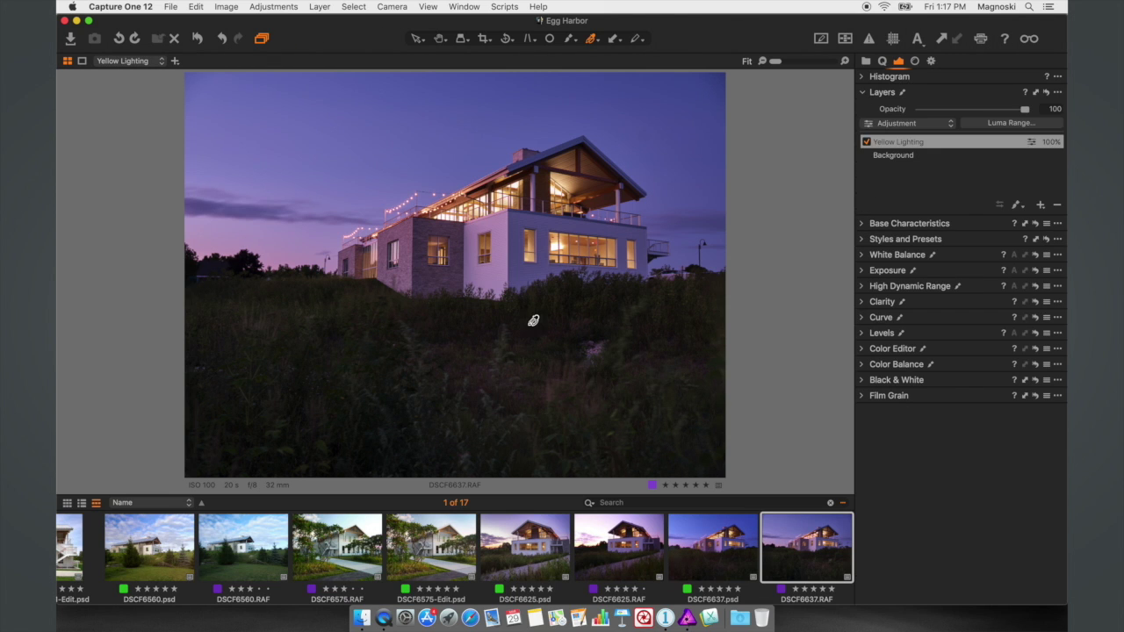
key(m)
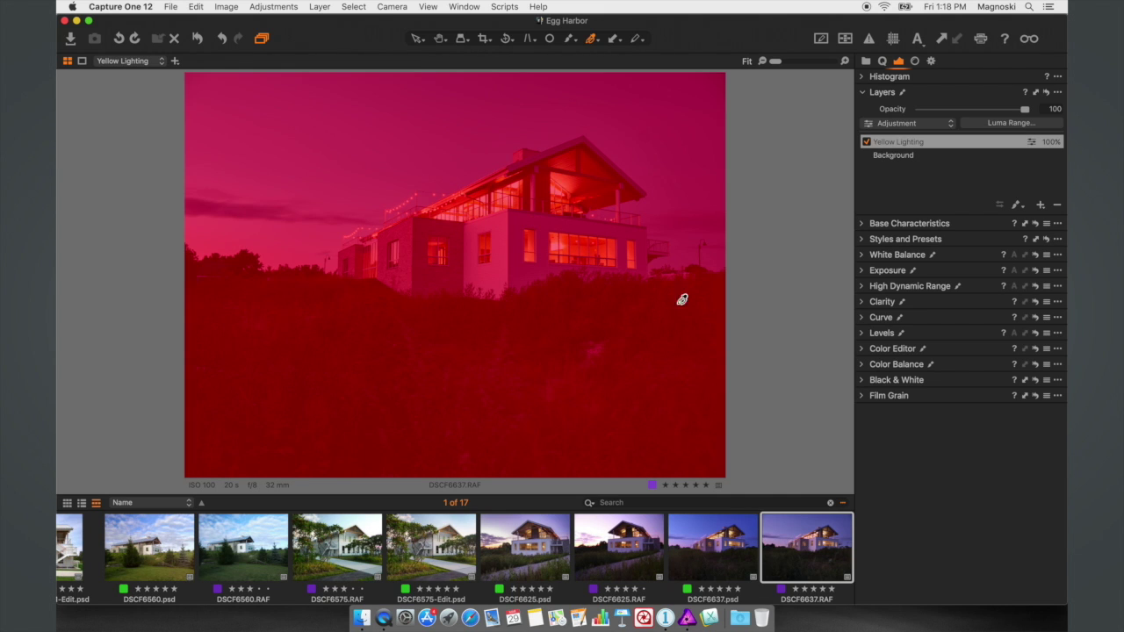
key(h)
key(b)
key(bracketright)
key(bracketright)
key(bracketright)
key(bracketright)
key(bracketright)
key(bracketright)
key(0)
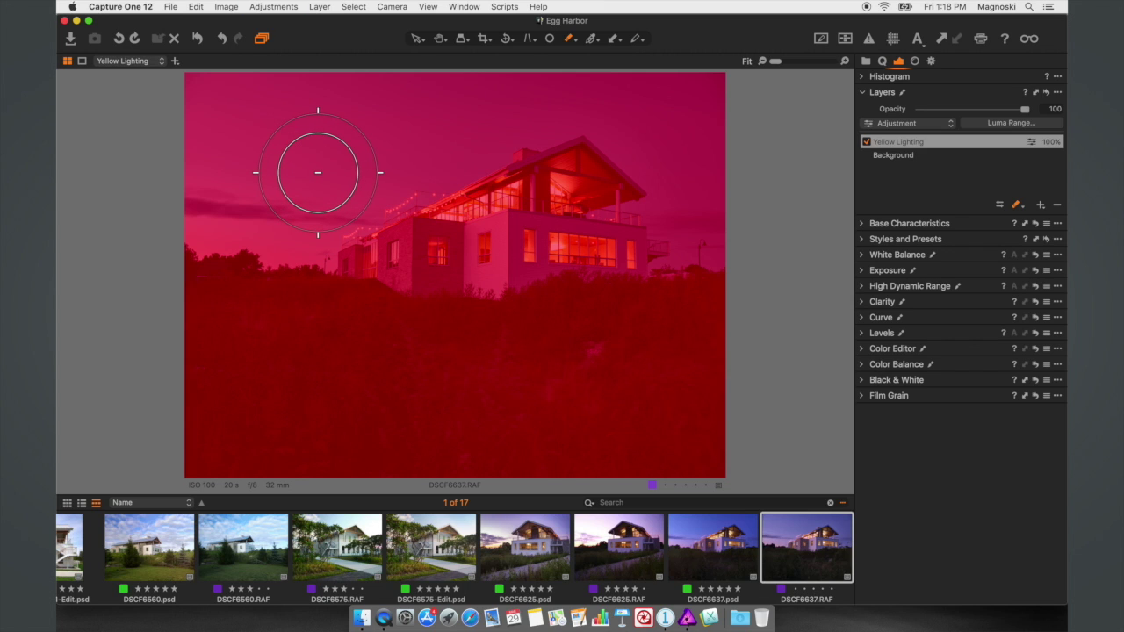
mouse_move(287, 129)
mouse_down()
mouse_move(181, 148)
mouse_move(282, 81)
mouse_move(222, 88)
mouse_move(158, 154)
mouse_move(392, 79)
mouse_move(291, 151)
mouse_move(406, 116)
mouse_move(395, 143)
mouse_move(542, 76)
mouse_move(254, 215)
mouse_move(546, 80)
mouse_move(653, 67)
mouse_up()
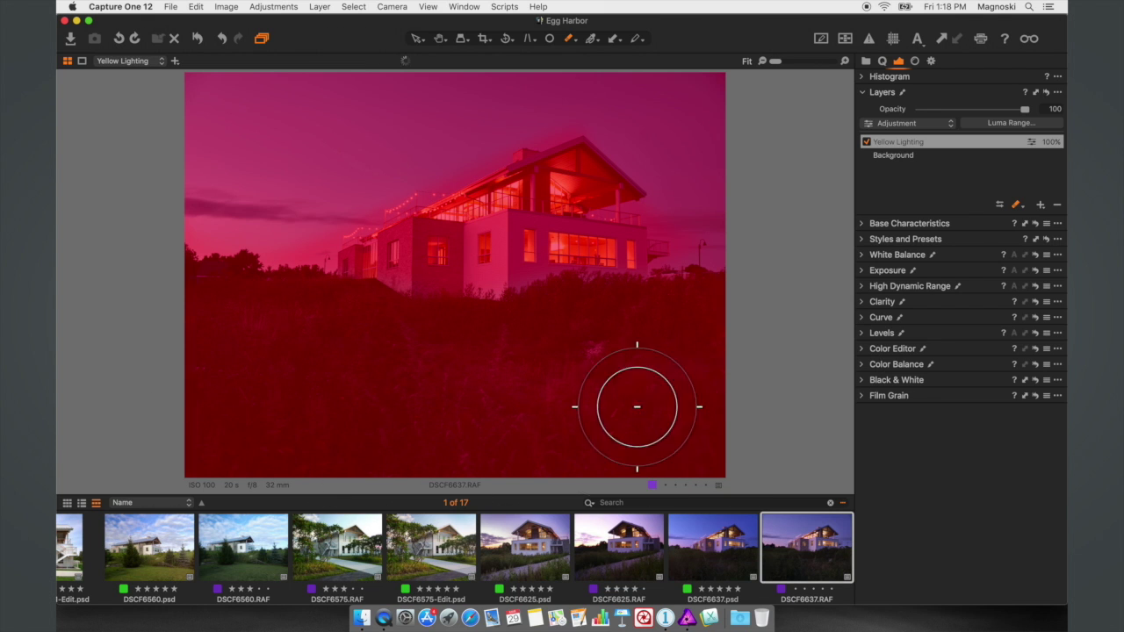
- Raise the eraser's opacity, erase the mask over the grass foreground, and hide the mask overlay
right_click(315, 358)
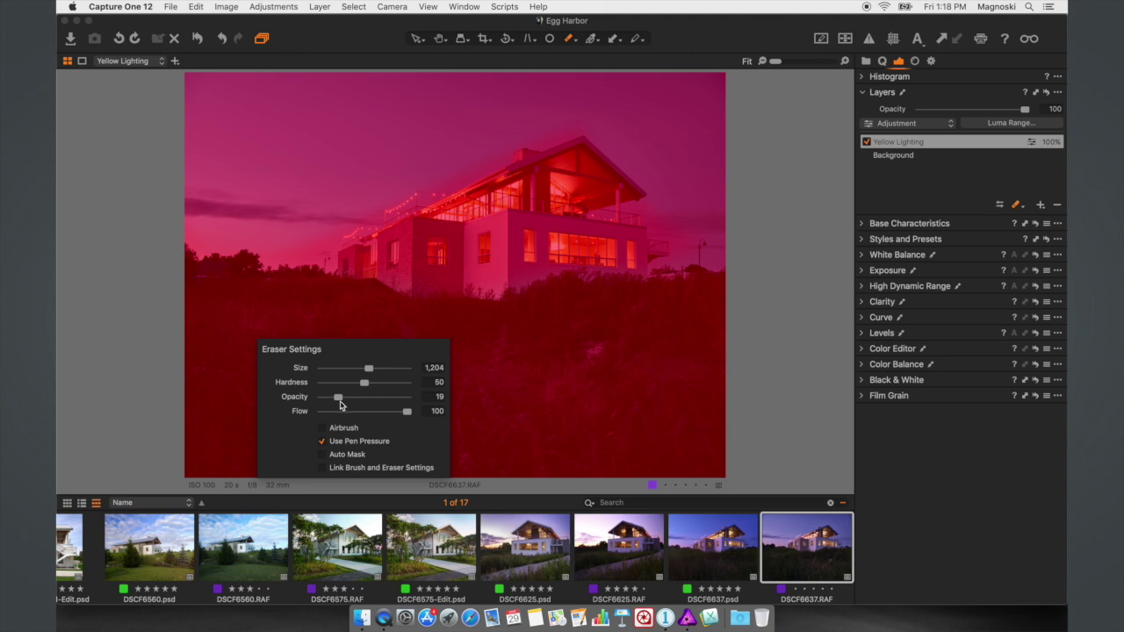
mouse_move(339, 398)
mouse_down()
mouse_move(377, 397)
mouse_move(368, 397)
mouse_up()
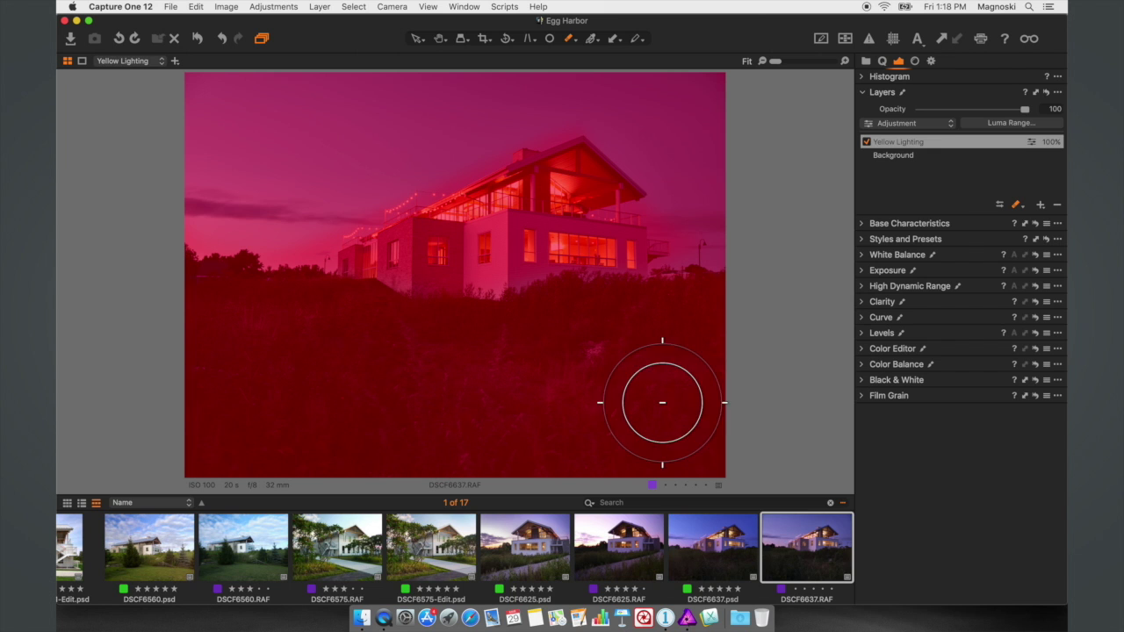
mouse_move(251, 396)
mouse_down()
mouse_move(699, 392)
mouse_move(255, 439)
mouse_move(687, 454)
mouse_move(507, 468)
mouse_move(122, 459)
mouse_move(400, 432)
mouse_move(212, 346)
mouse_move(273, 353)
mouse_move(197, 306)
mouse_move(269, 319)
mouse_move(237, 303)
mouse_move(374, 347)
mouse_move(322, 325)
mouse_move(351, 319)
mouse_move(424, 351)
mouse_move(396, 351)
mouse_move(482, 351)
mouse_move(456, 342)
mouse_move(512, 350)
mouse_move(569, 319)
mouse_move(533, 328)
mouse_move(661, 328)
mouse_move(705, 316)
mouse_up()
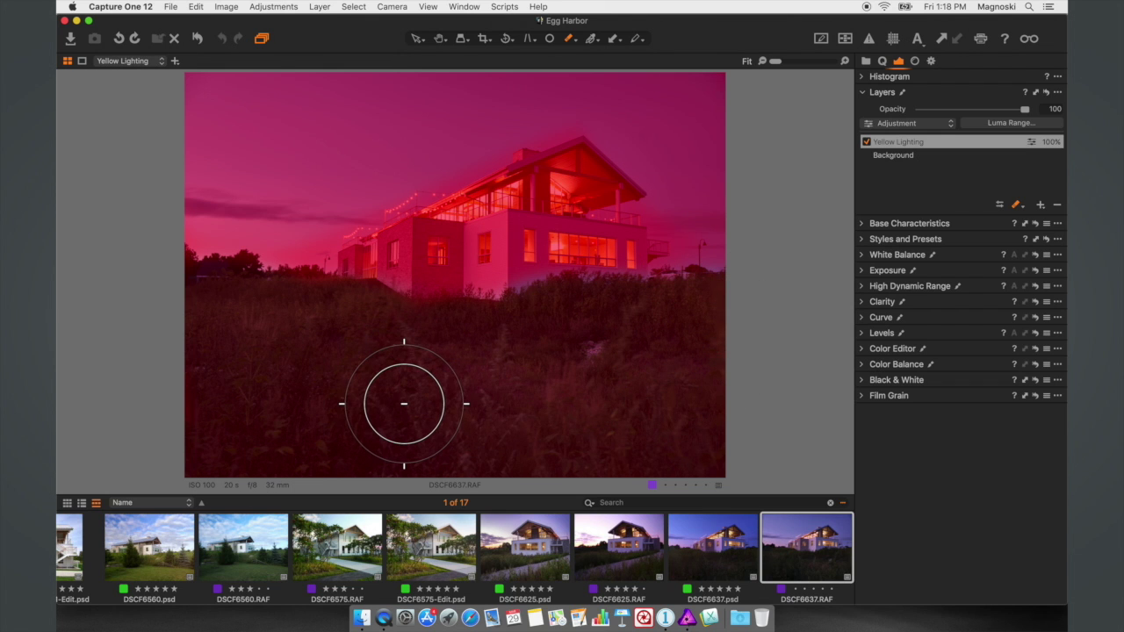
key(m)
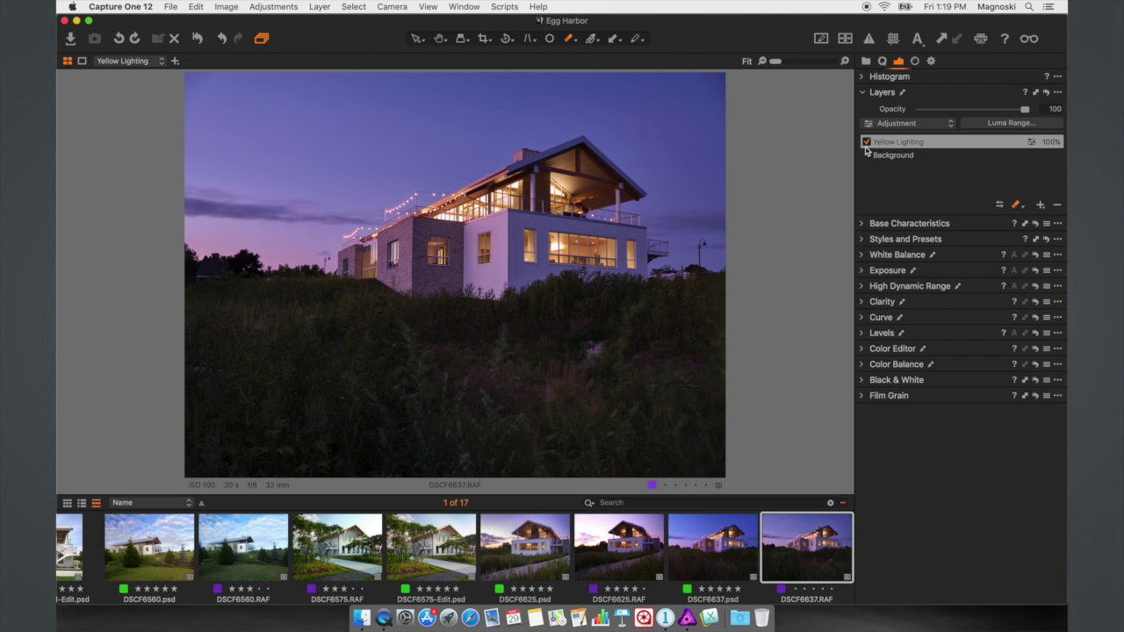
- Compare the image with the Yellow Lighting layer switched off, and increase the Background layer's exposure saturation slightly
click(866, 142)
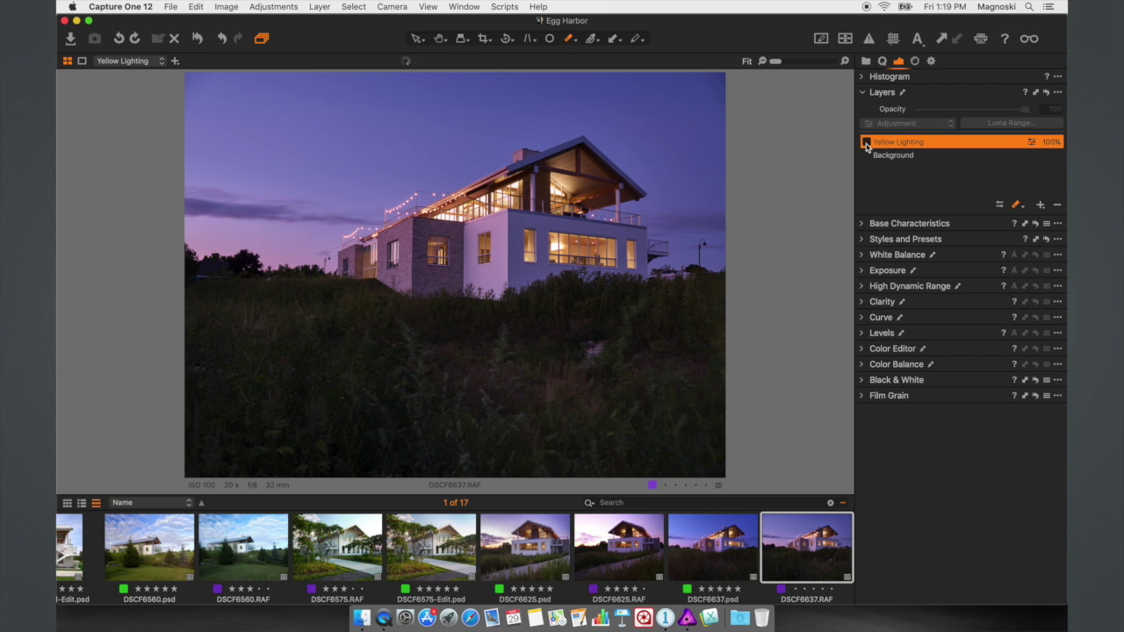
click(889, 156)
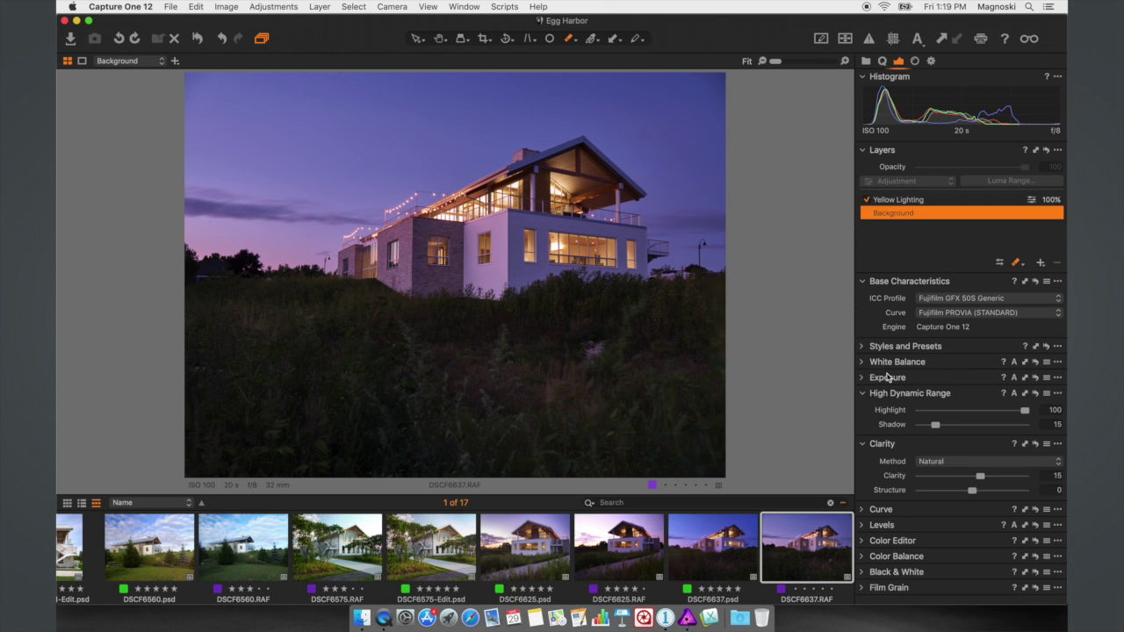
click(866, 378)
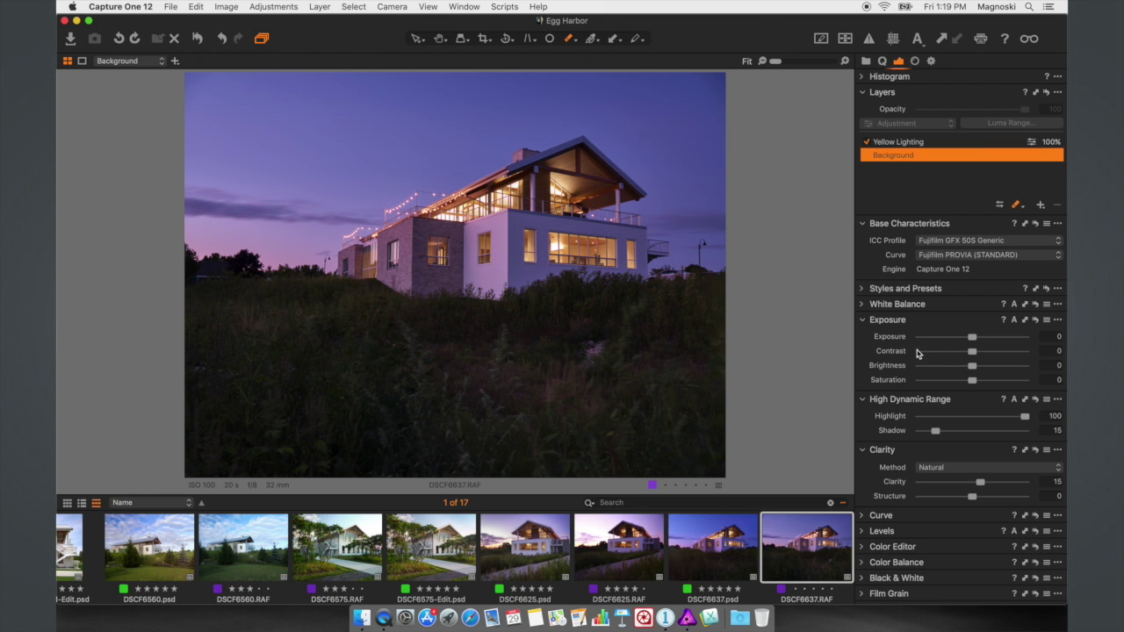
drag(973, 383, 984, 383)
- Try to draw a linear gradient mask upward over the grass foreground and raise the Levels shadow point slightly
click(1040, 204)
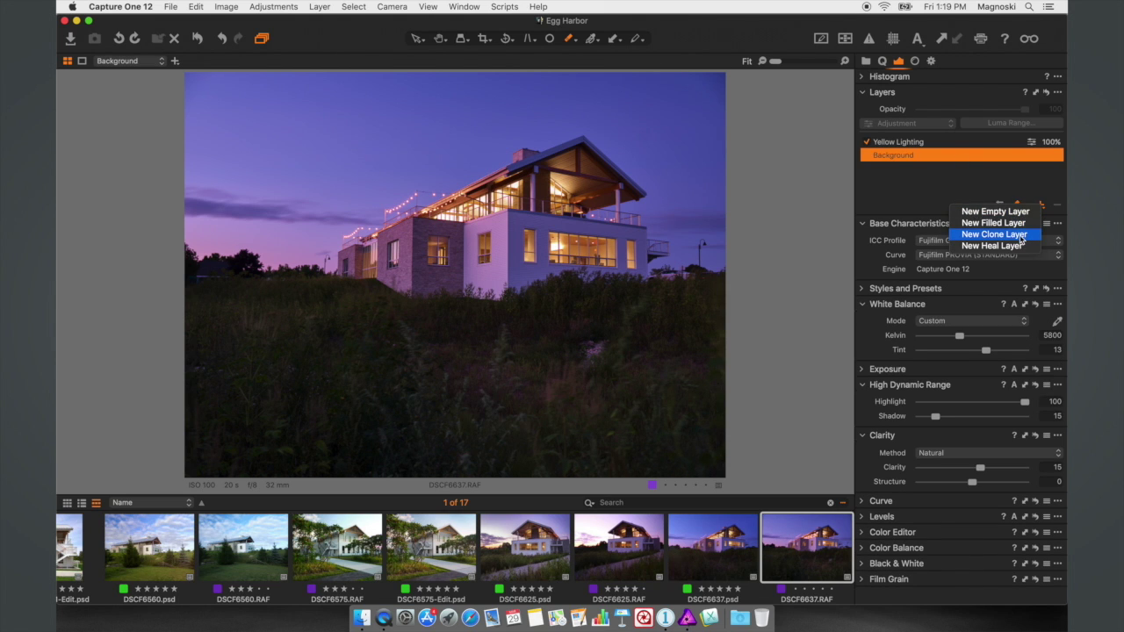
click(952, 181)
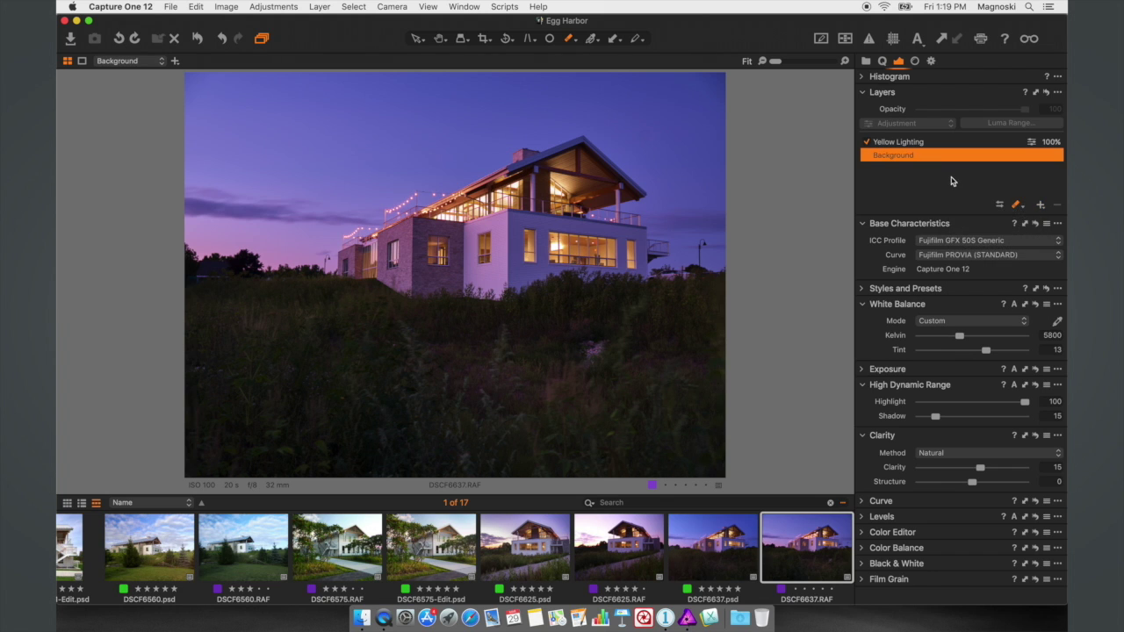
click(1022, 205)
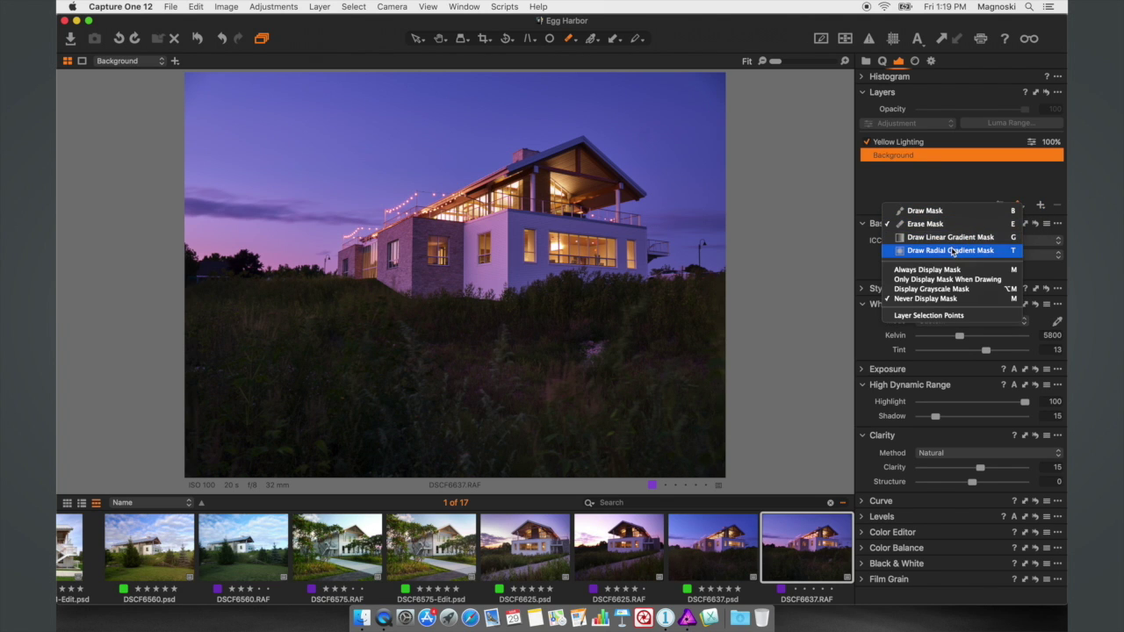
click(952, 238)
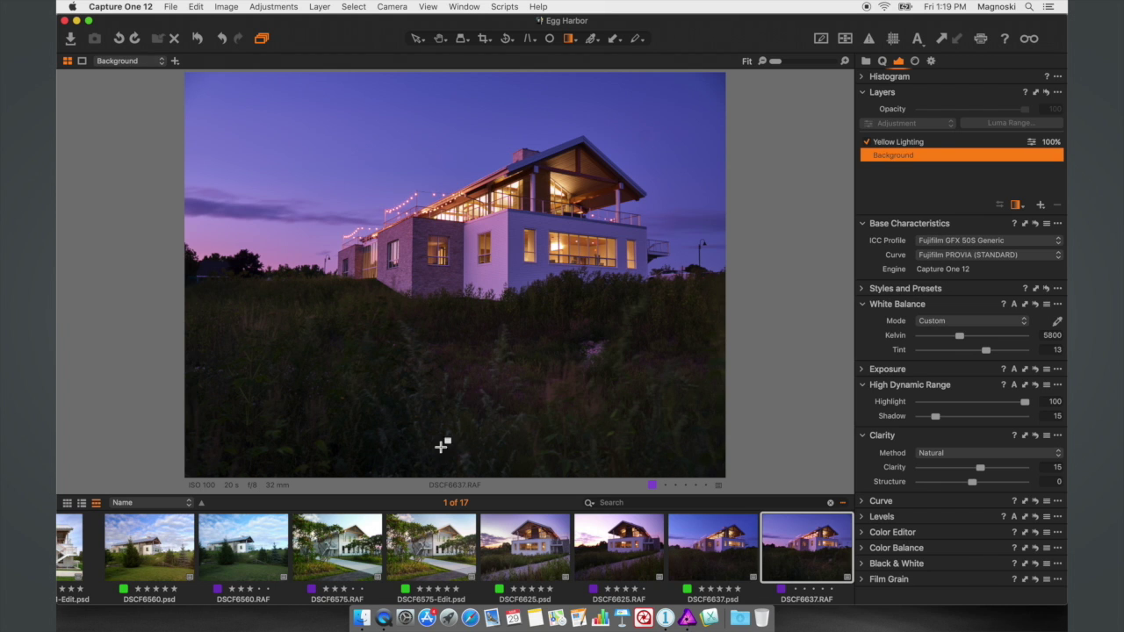
drag(472, 446, 477, 291)
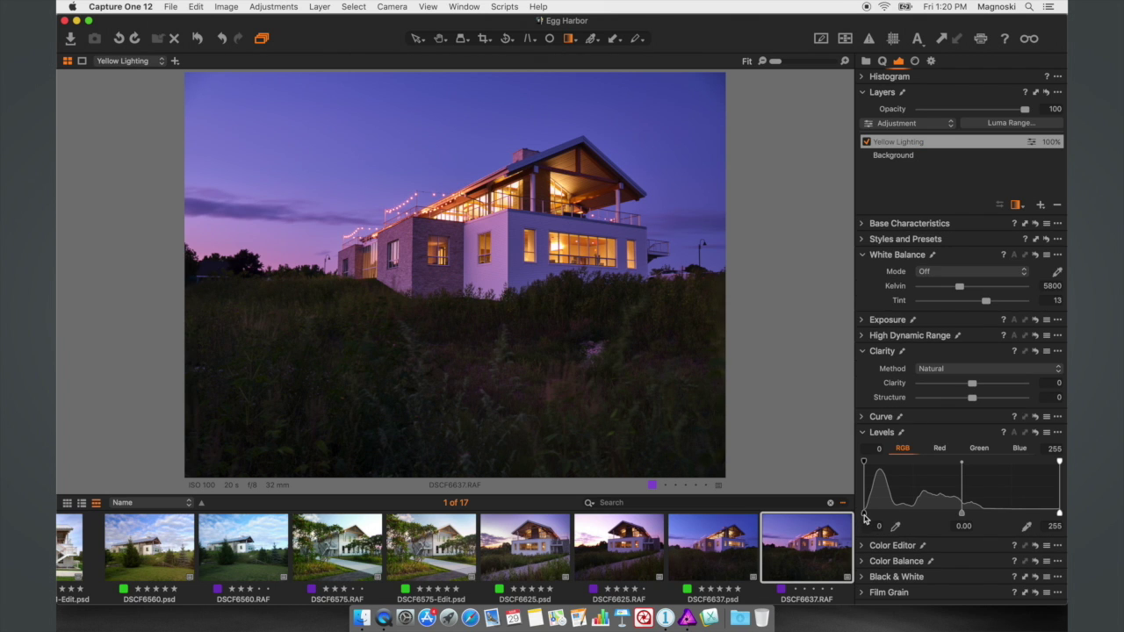
drag(865, 514, 869, 514)
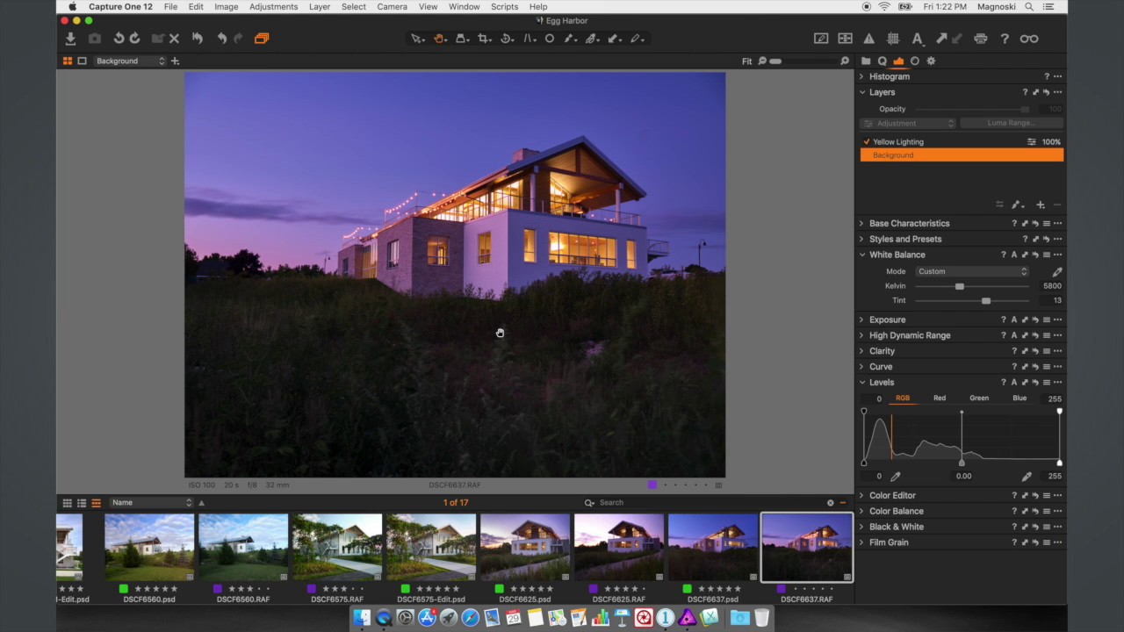
- Add a new adjustment layer above the Yellow Lighting layer
click(1041, 205)
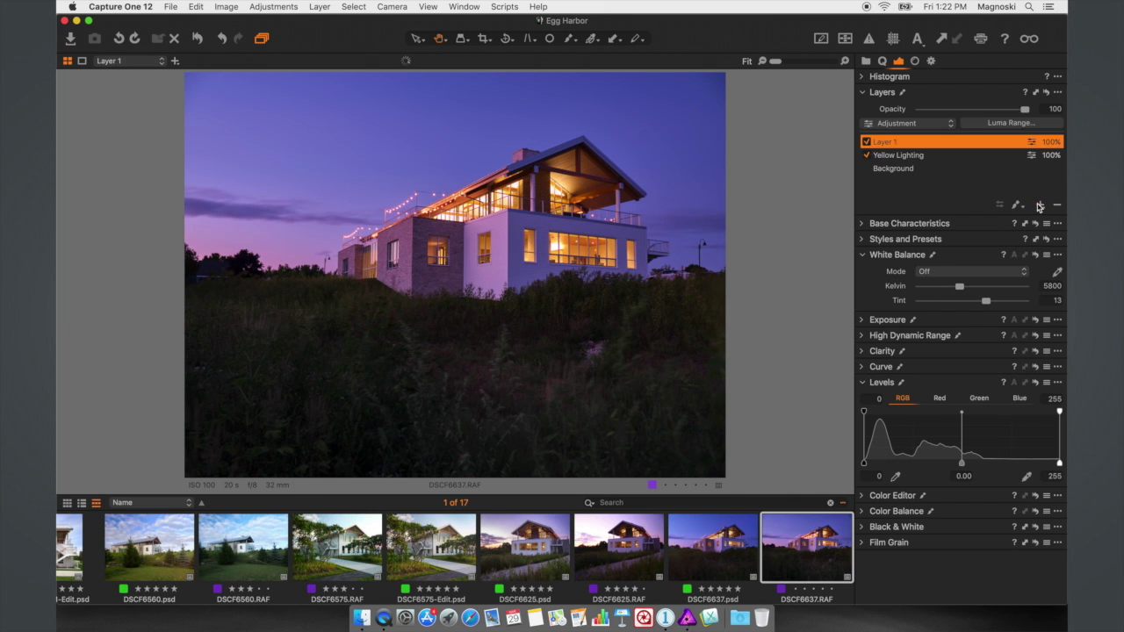
- Rename the new adjustment layer as Yellows 2
double_click(890, 141)
text(Yellows 2)
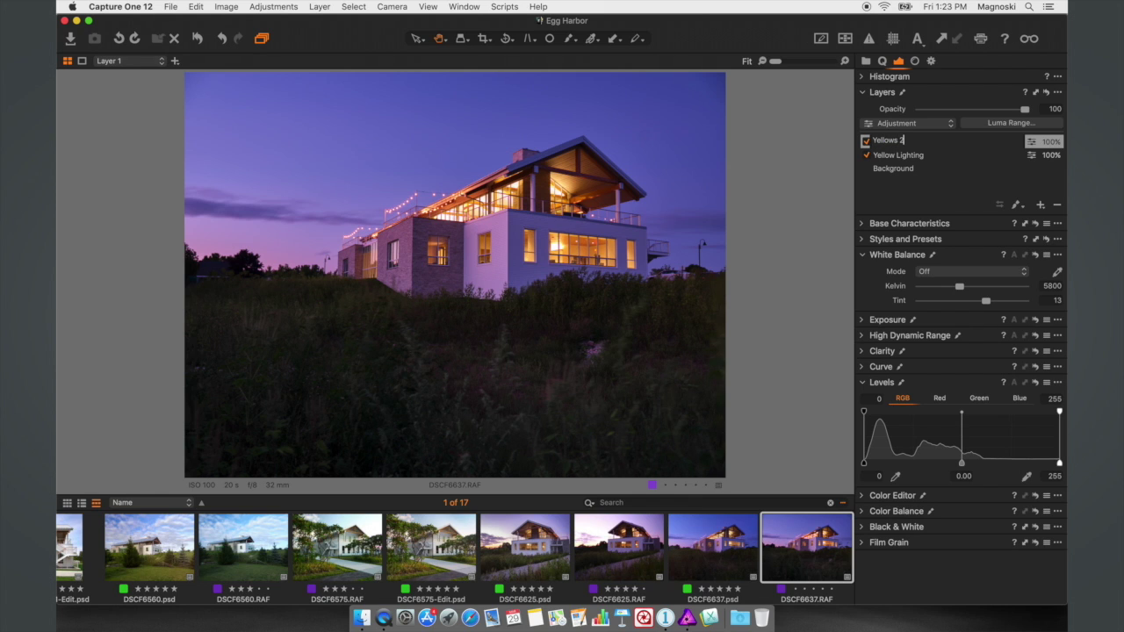
key(Return)
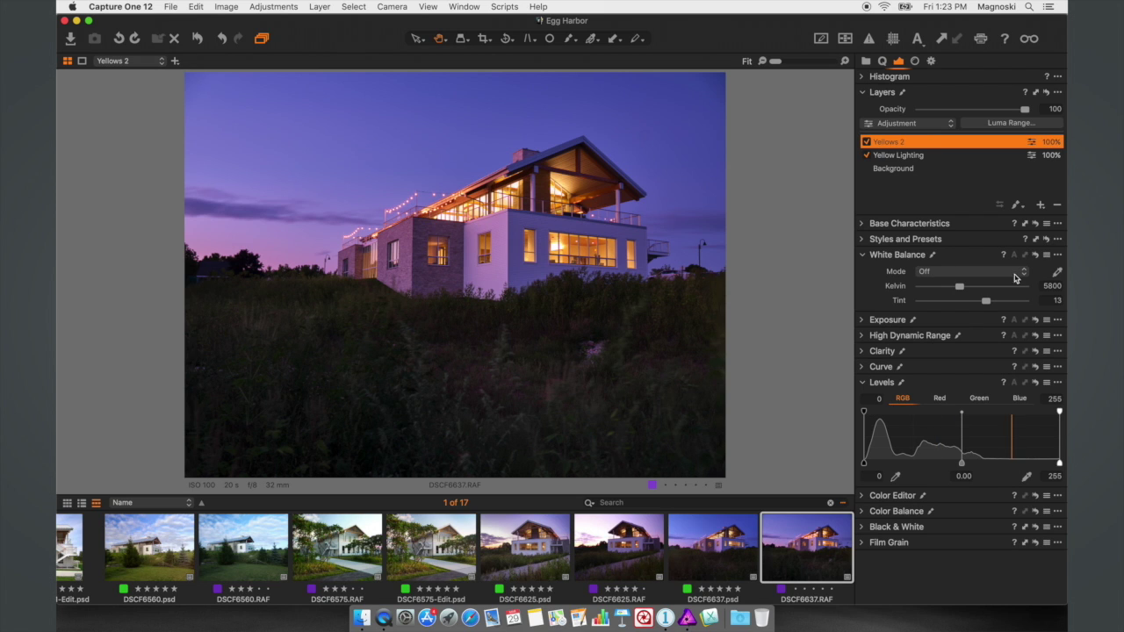
- Prepare the mask brush for the Yellows 2 layer and lower its opacity
key(b)
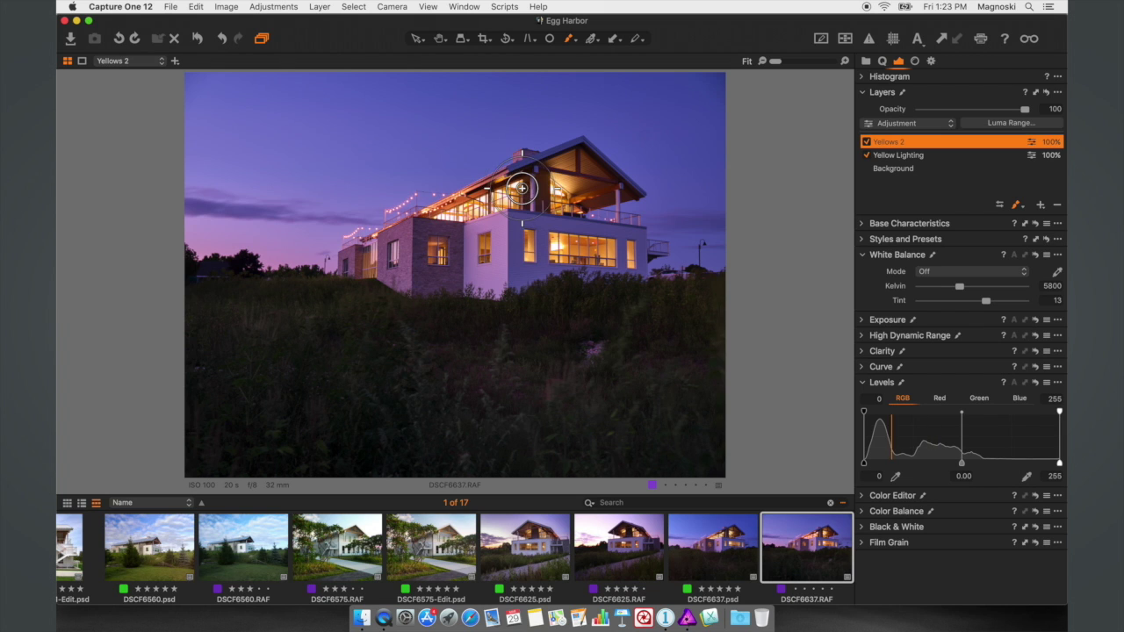
right_click(420, 140)
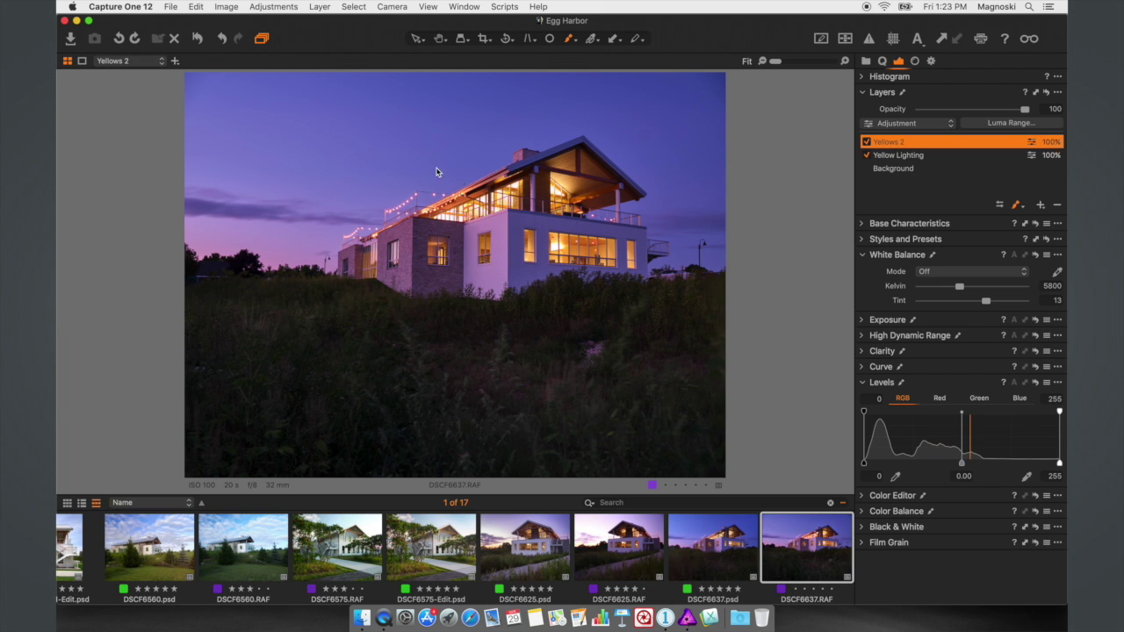
right_click(411, 215)
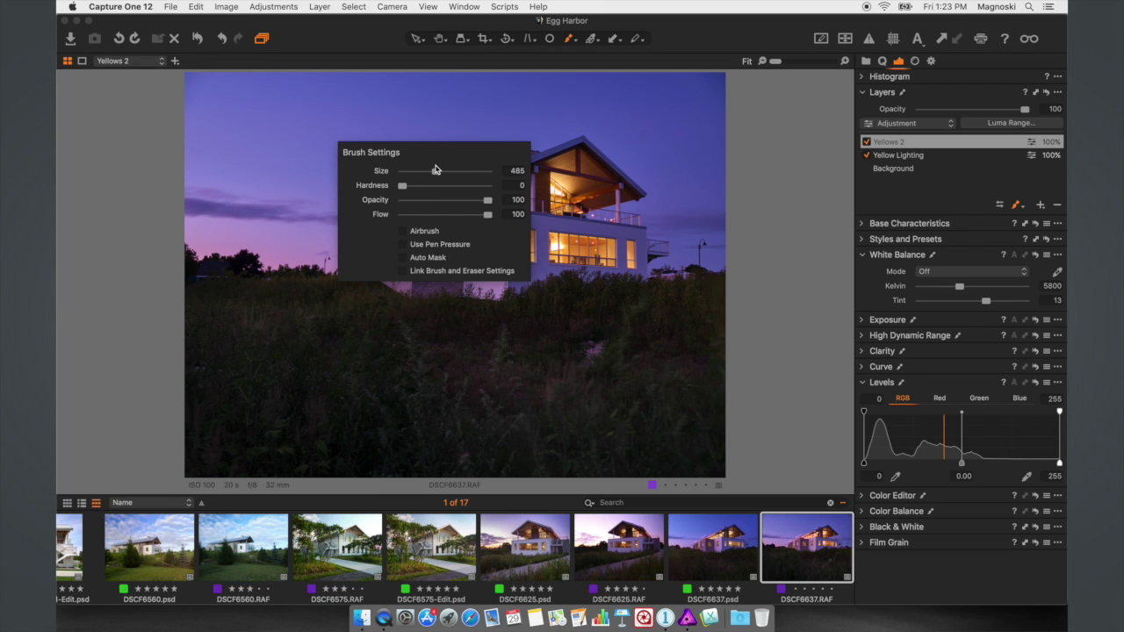
drag(488, 200, 466, 201)
click(530, 126)
- Paint the Yellows 2 mask over the lit windows, gabled porch and upper glazing, then hide the mask overlay
mouse_move(530, 241)
mouse_down()
mouse_move(610, 253)
mouse_move(526, 243)
mouse_up()
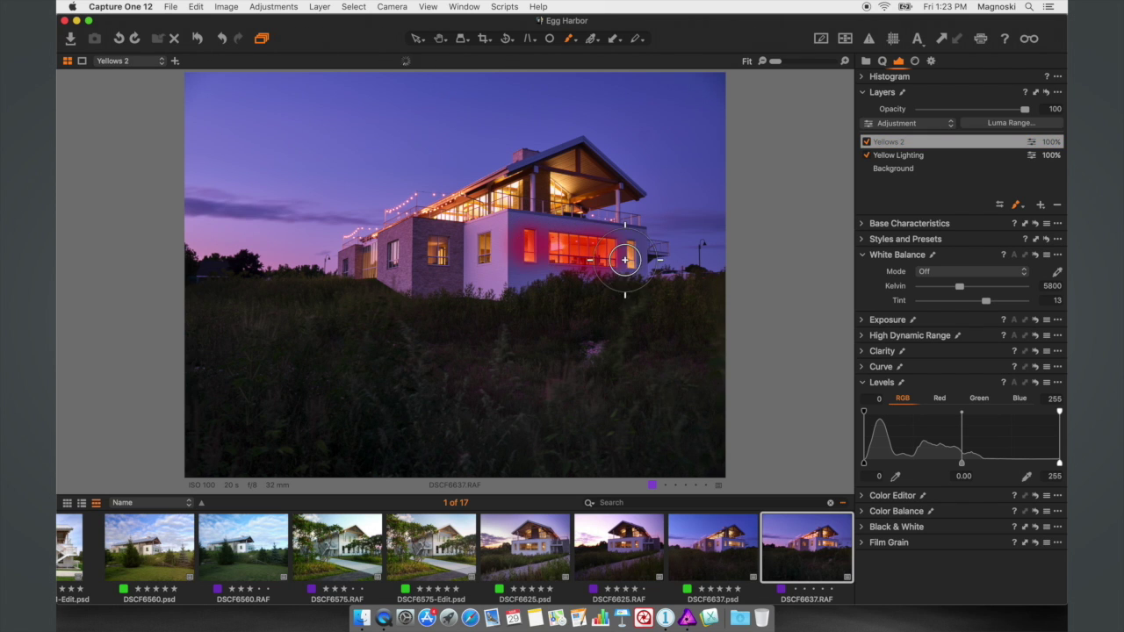
mouse_move(563, 179)
mouse_down()
mouse_move(558, 202)
mouse_move(591, 184)
mouse_up()
drag(466, 205, 430, 216)
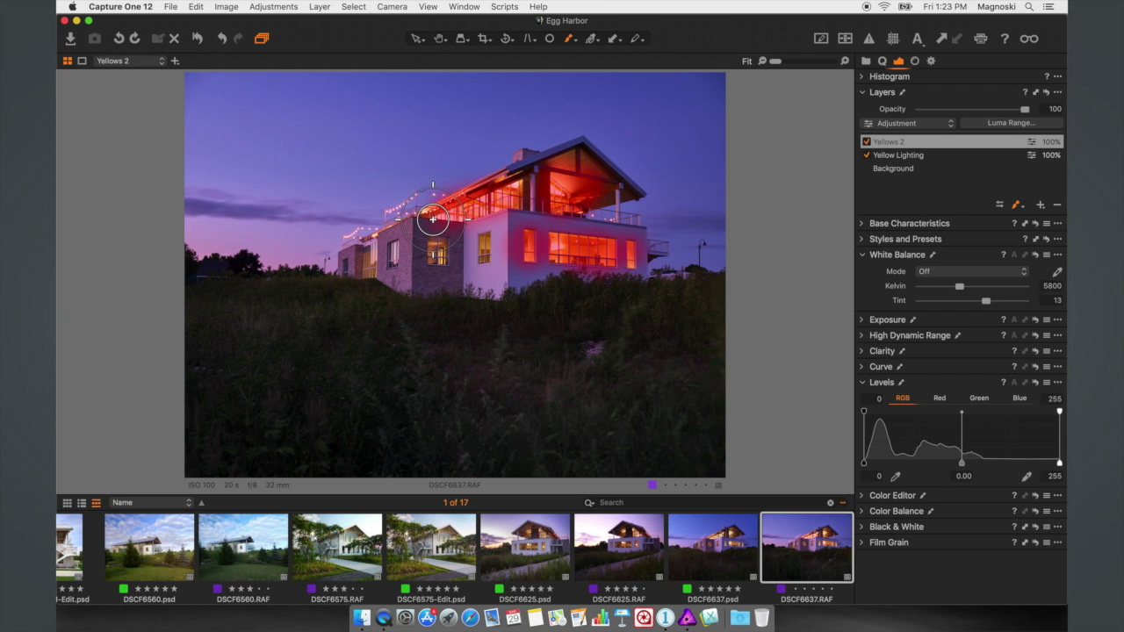
key(m)
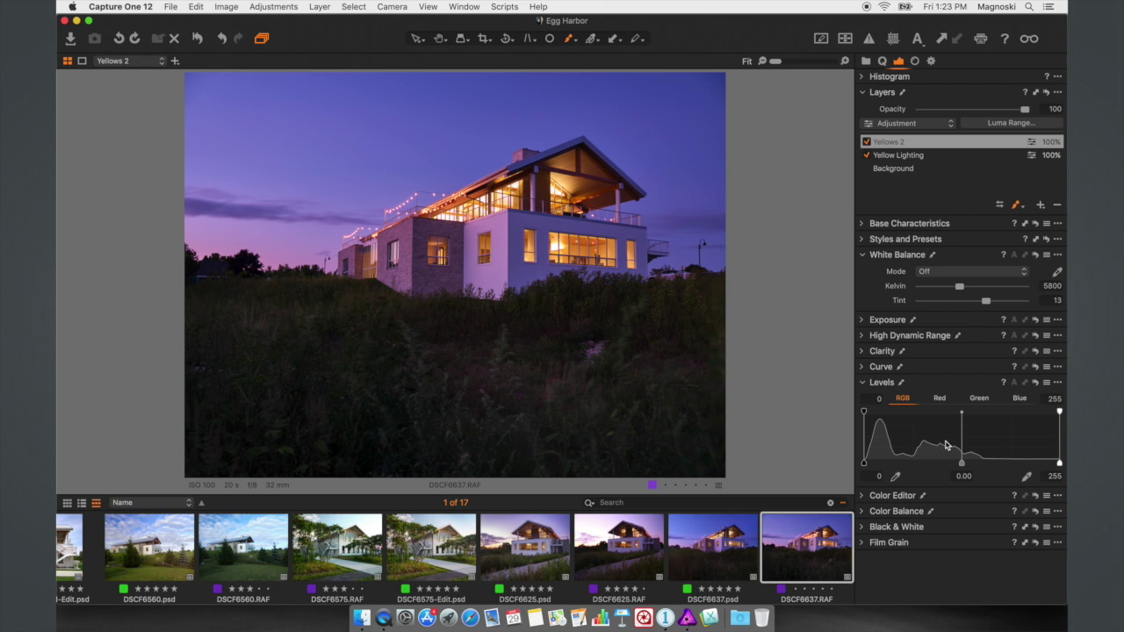
- Sample the window light's yellow in the advanced Color Editor and adjust that colour range on the Yellows 2 layer
click(864, 497)
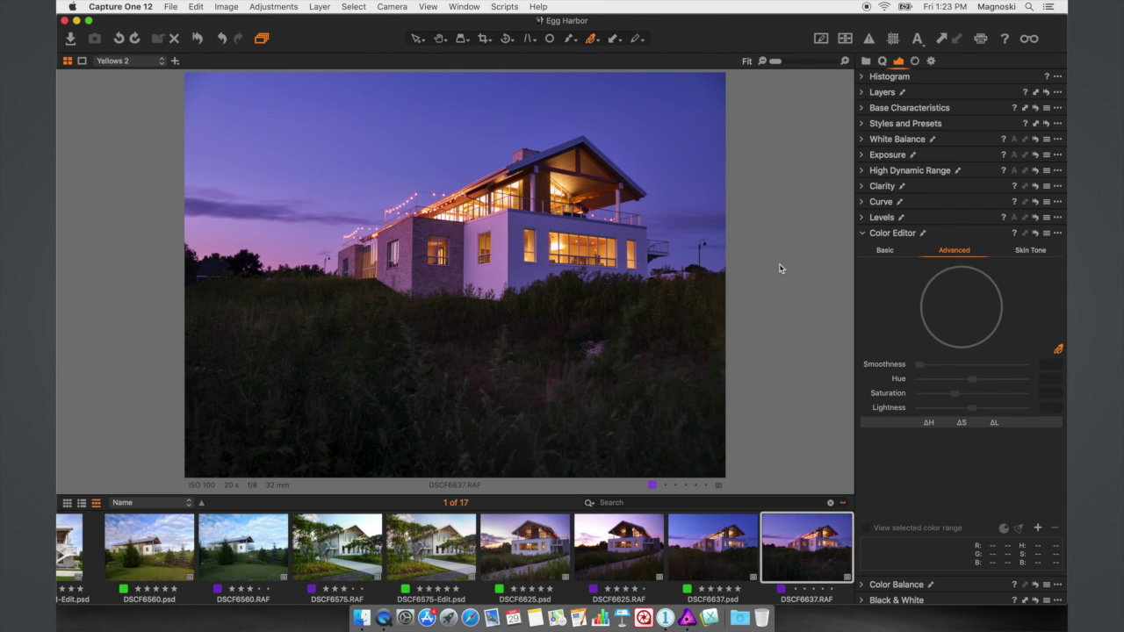
click(587, 244)
drag(974, 381, 949, 397)
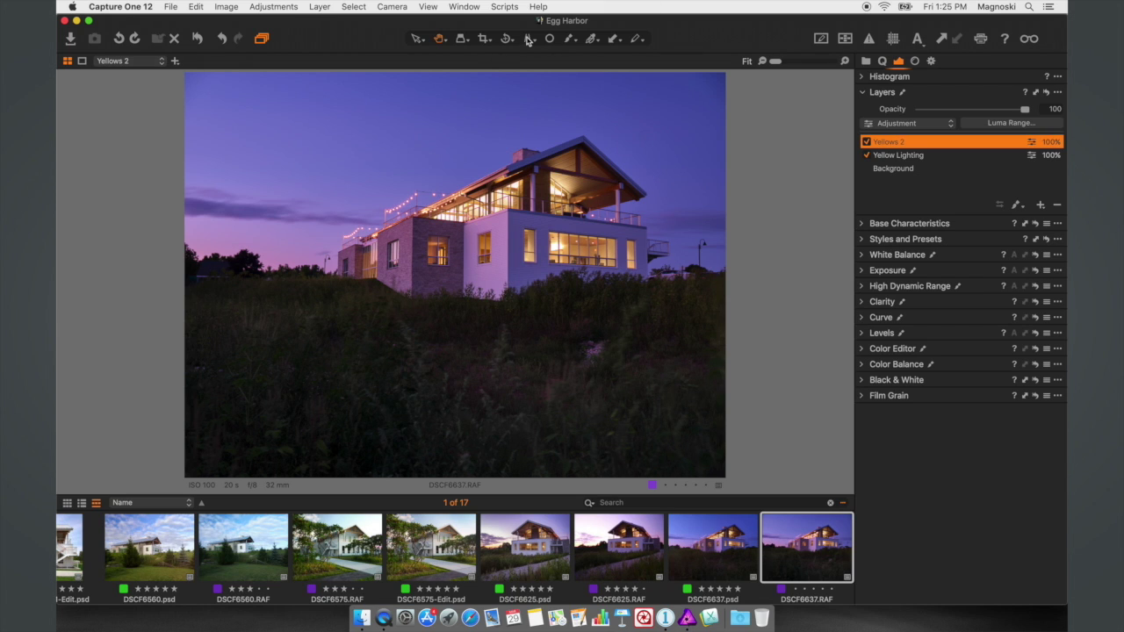
- Correct the vertical keystone by aligning the two guides with the house's outer wall edges and apply it
click(529, 40)
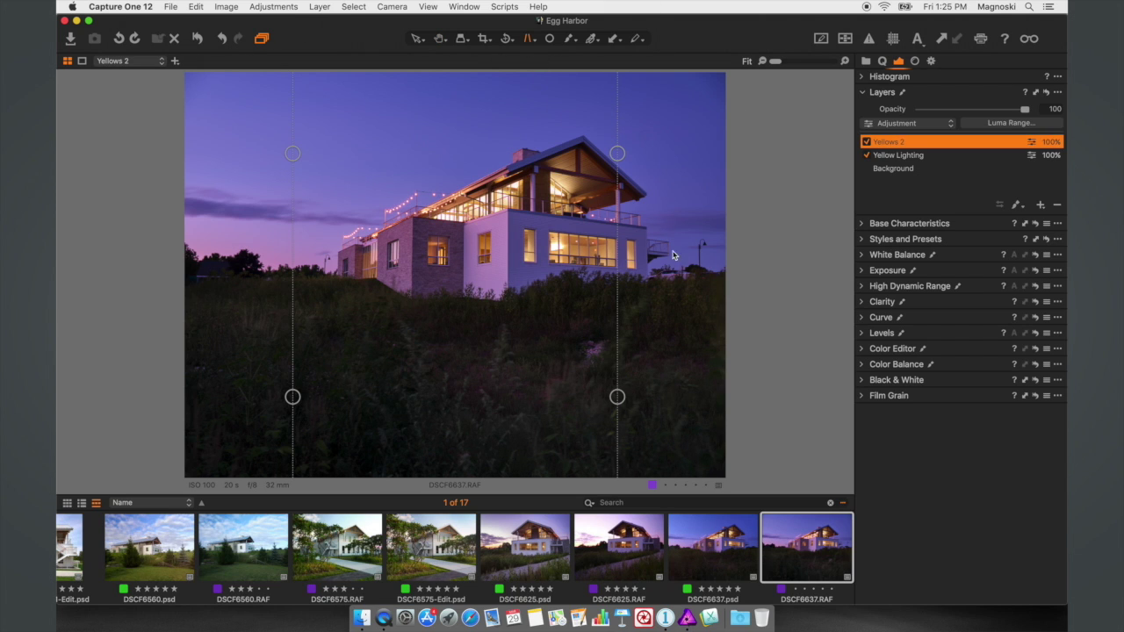
drag(618, 154, 645, 226)
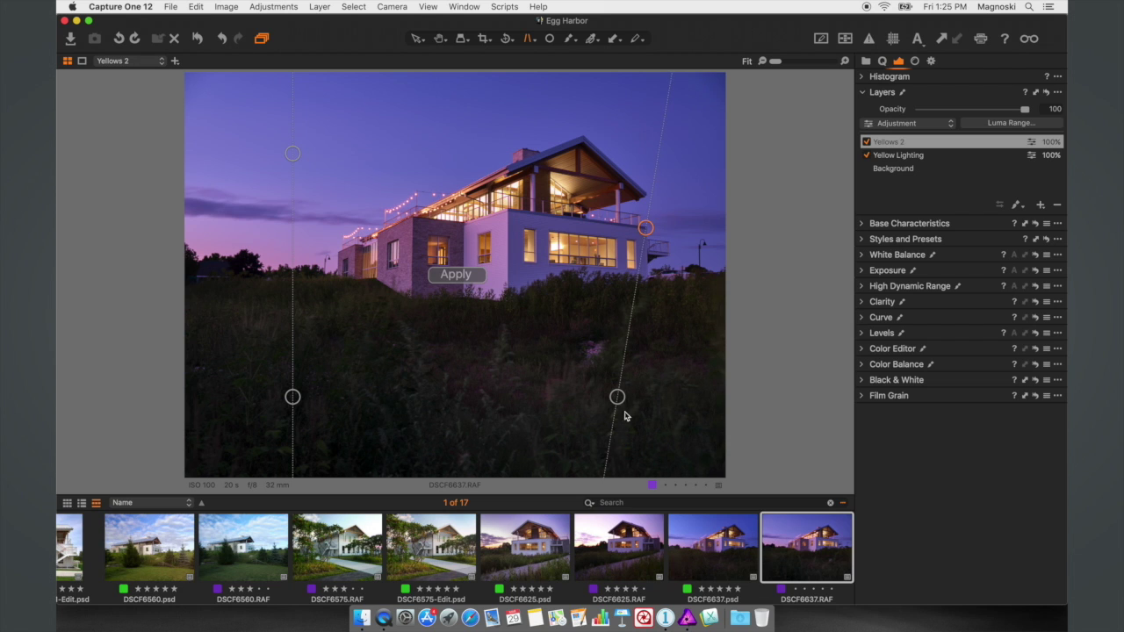
drag(618, 396, 646, 281)
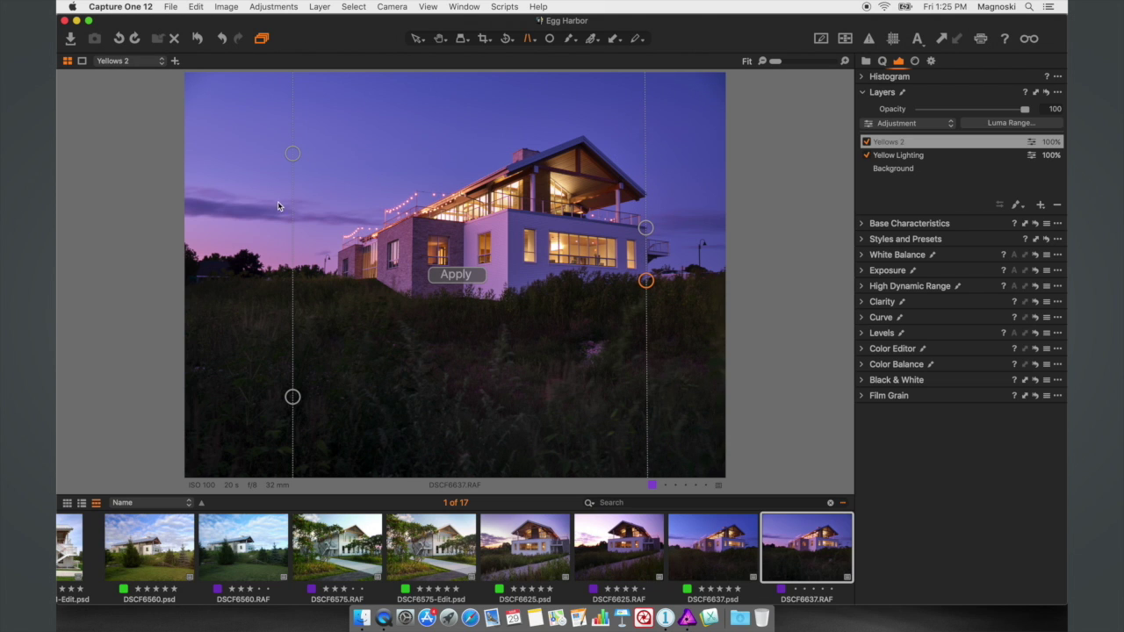
drag(292, 159, 337, 266)
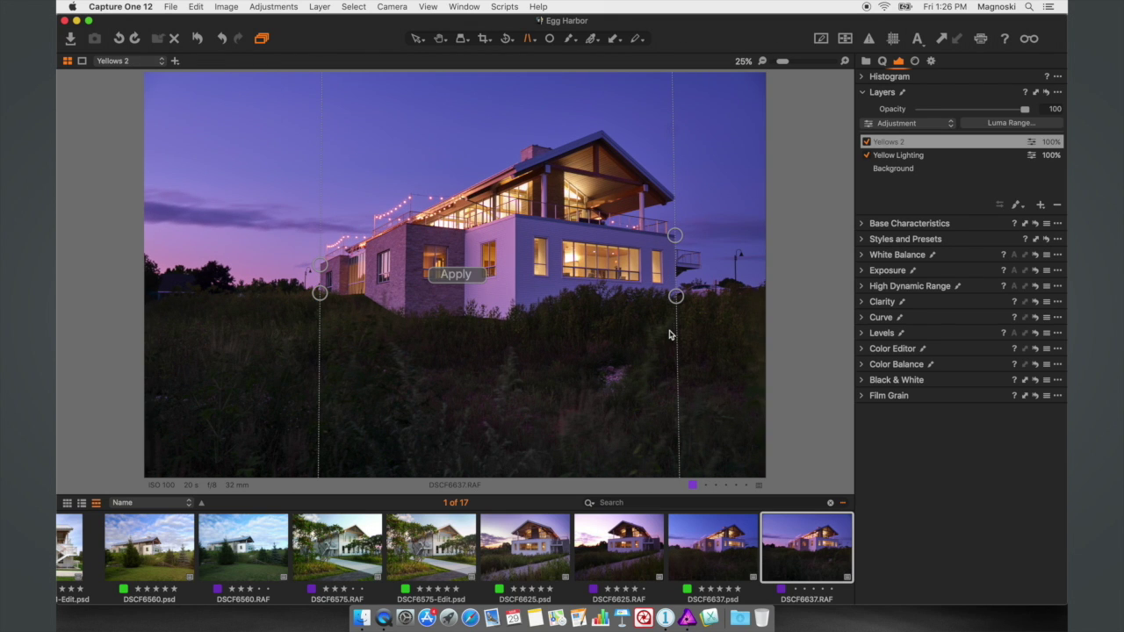
click(457, 275)
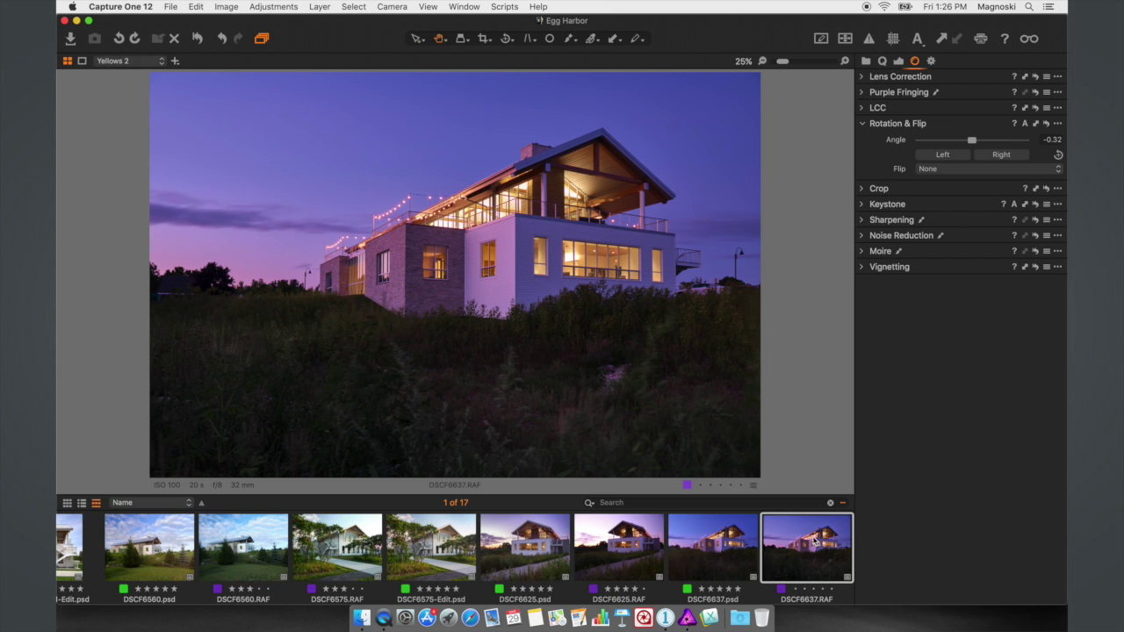
- Send DSCF6637.RAF to Affinity Photo for editing as a 16-bit PSD
right_click(815, 542)
mouse_move(859, 313)
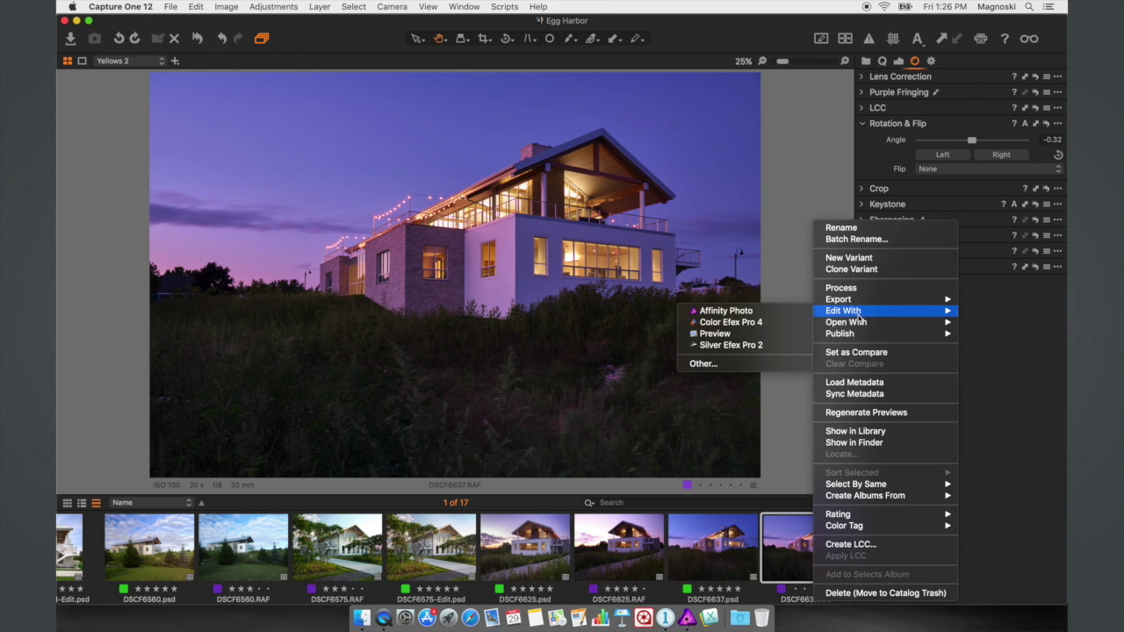
click(764, 313)
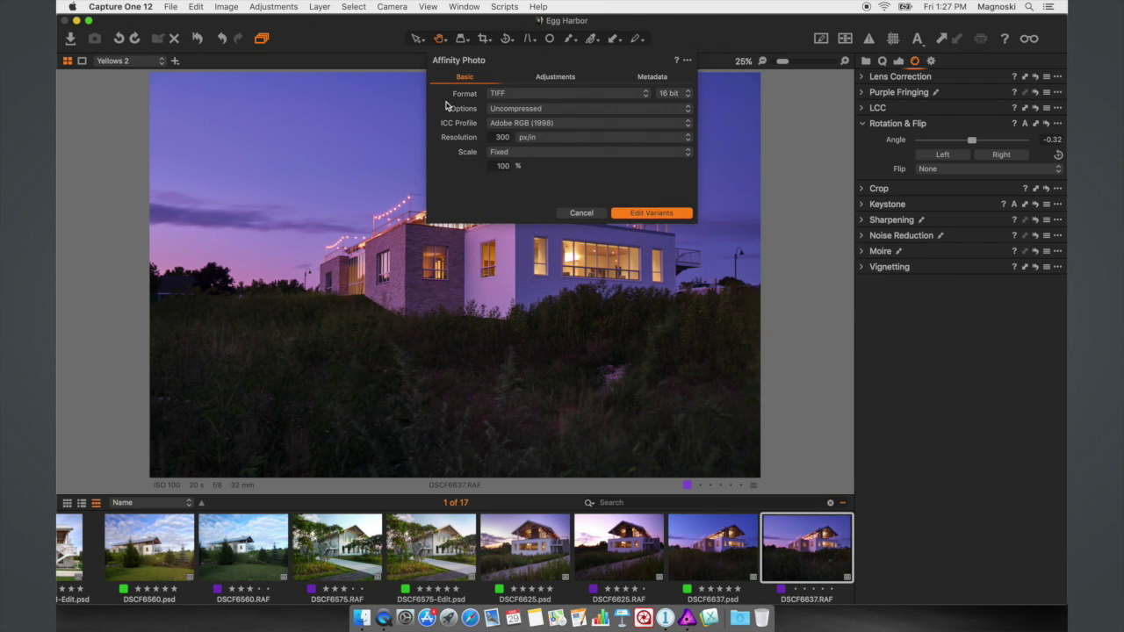
click(513, 95)
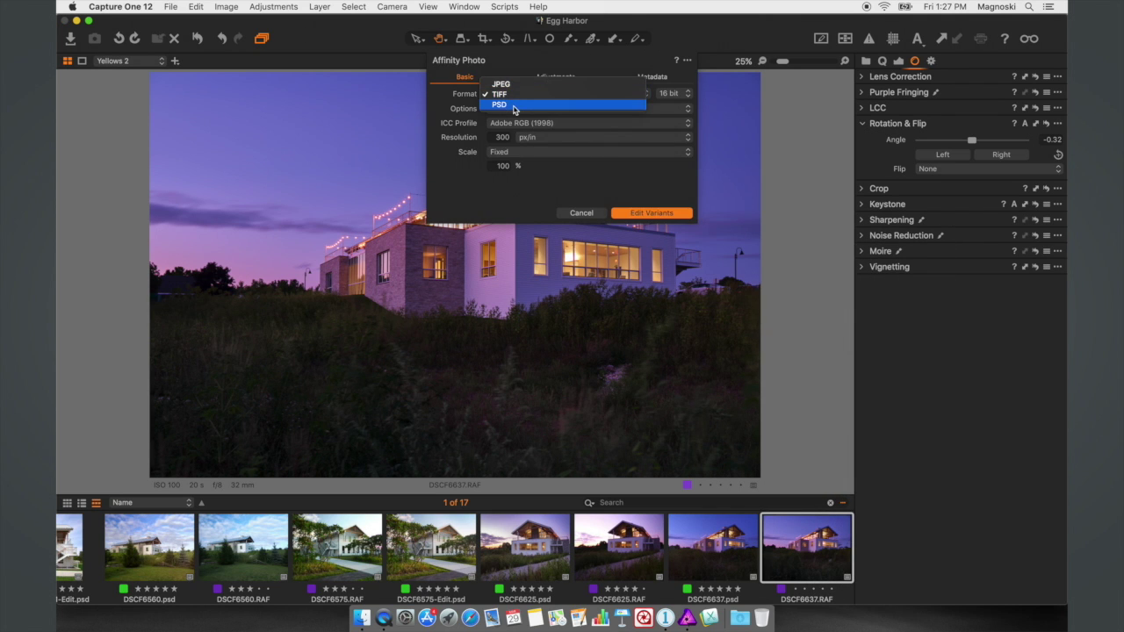
click(515, 106)
click(685, 97)
click(682, 106)
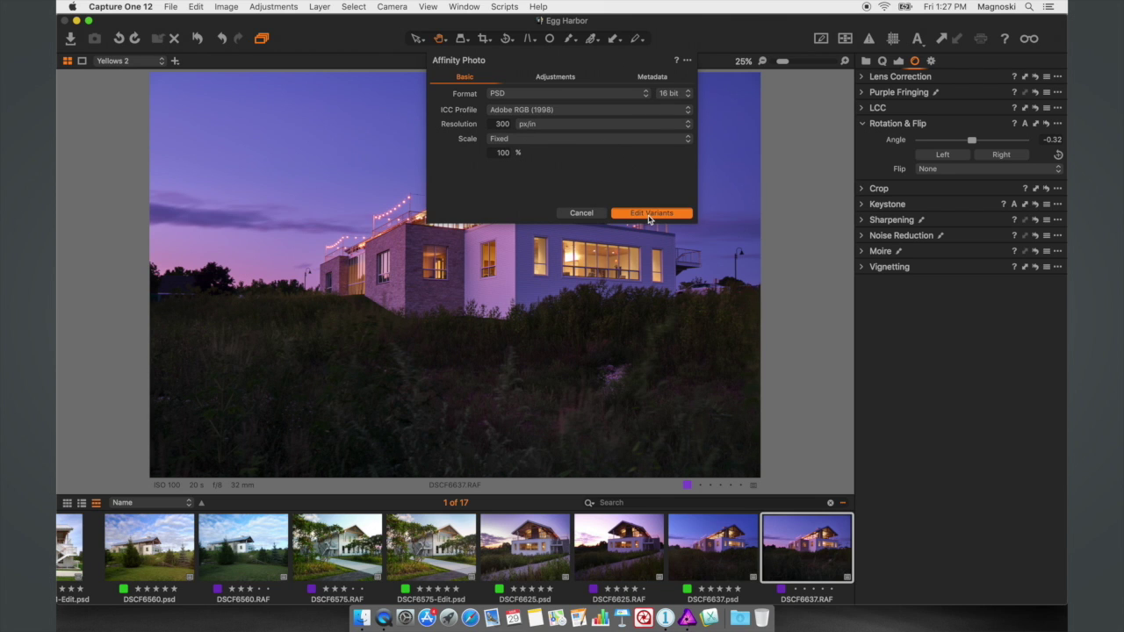
click(650, 213)
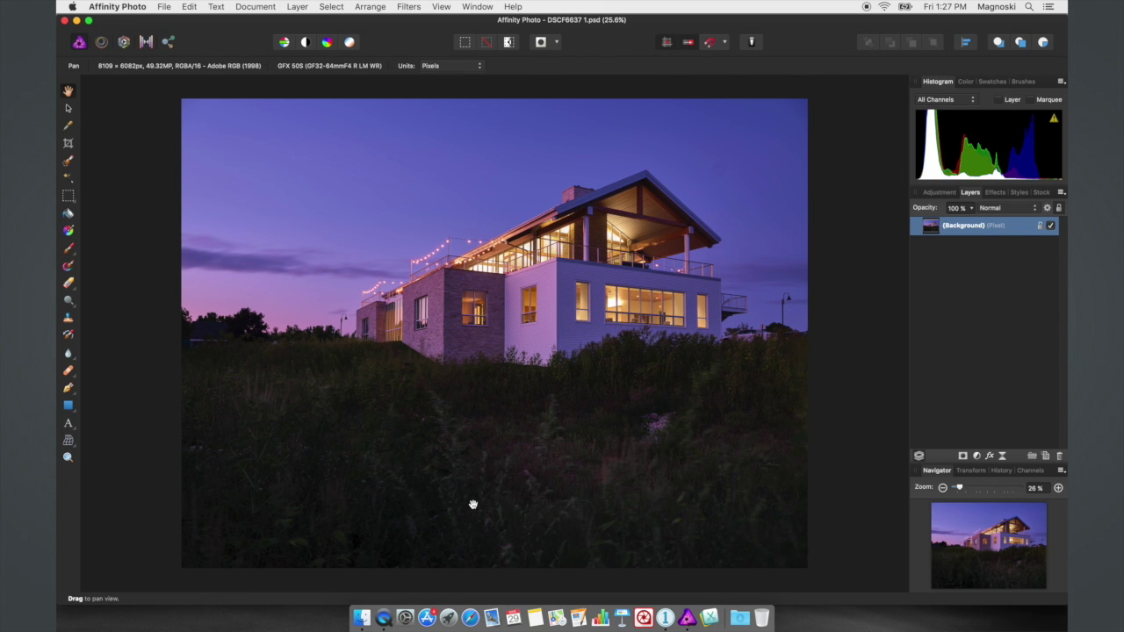
- Examine the house's walls, windows and surroundings at up to 200% magnification for areas needing retouching
key(super+plus)
key(super+plus)
key(super+plus)
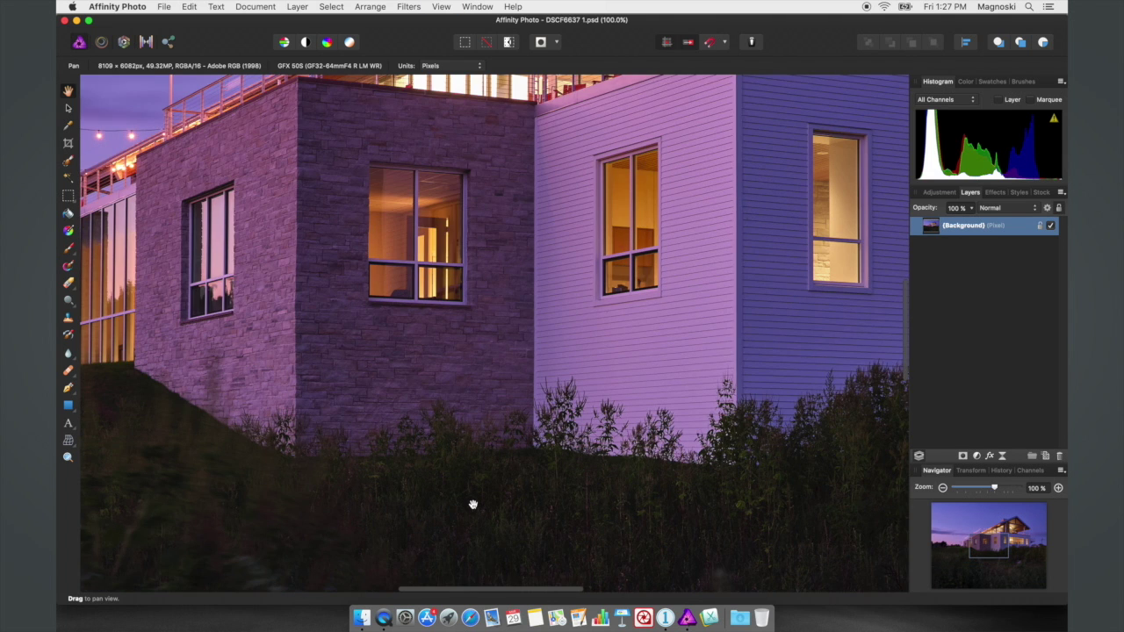
key(super+plus)
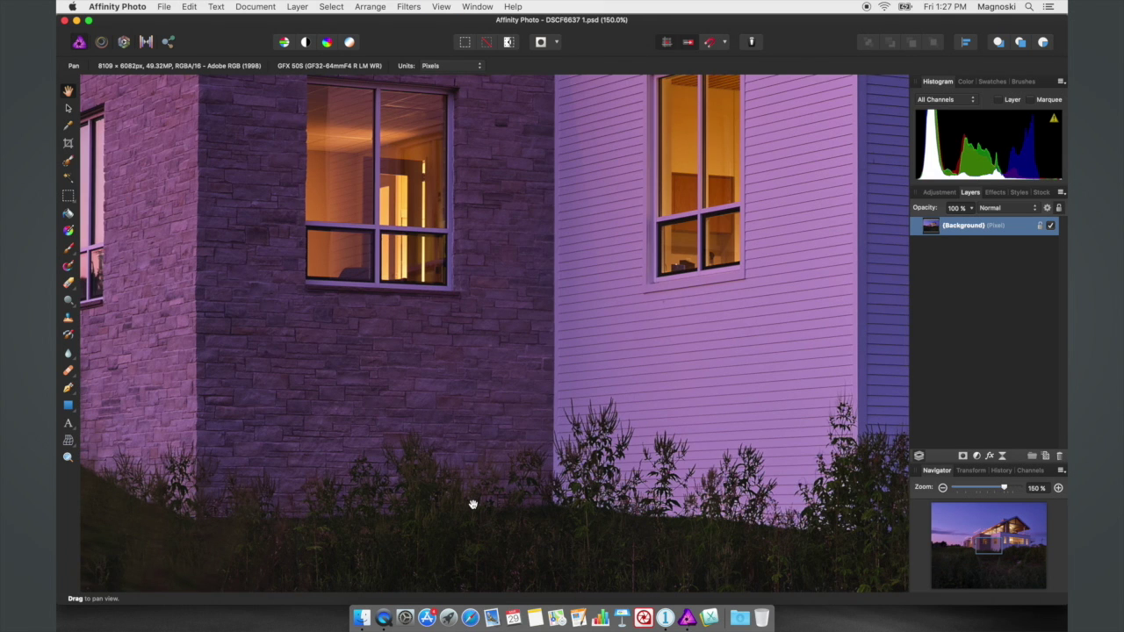
key(super+plus)
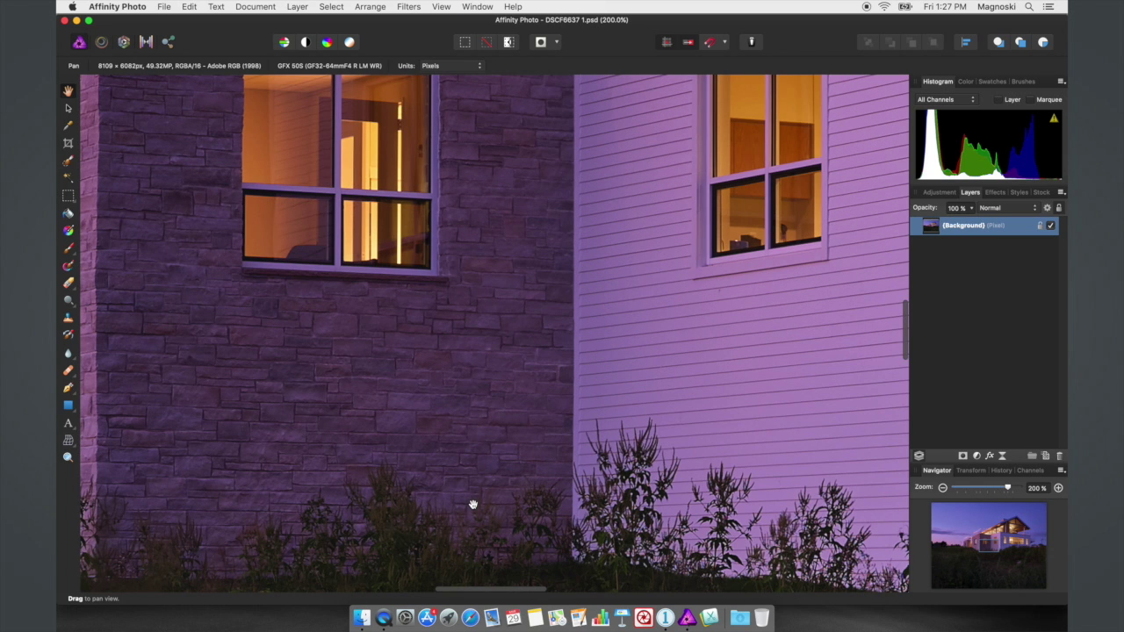
scroll(308, 209, left, 5)
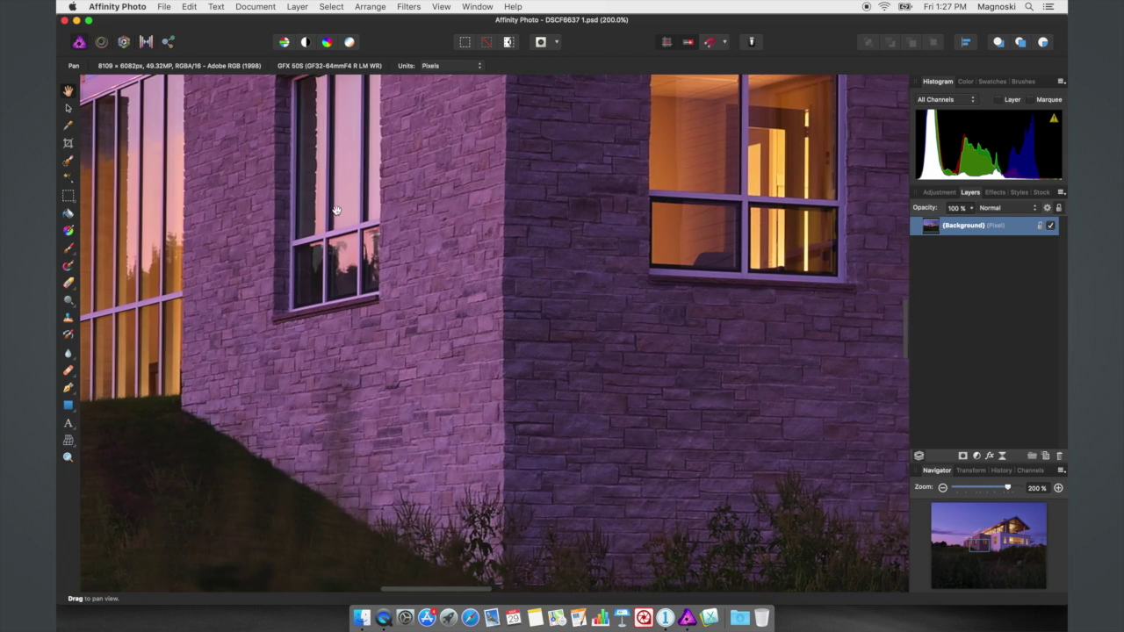
drag(339, 210, 808, 244)
drag(593, 181, 352, 464)
drag(650, 231, 310, 452)
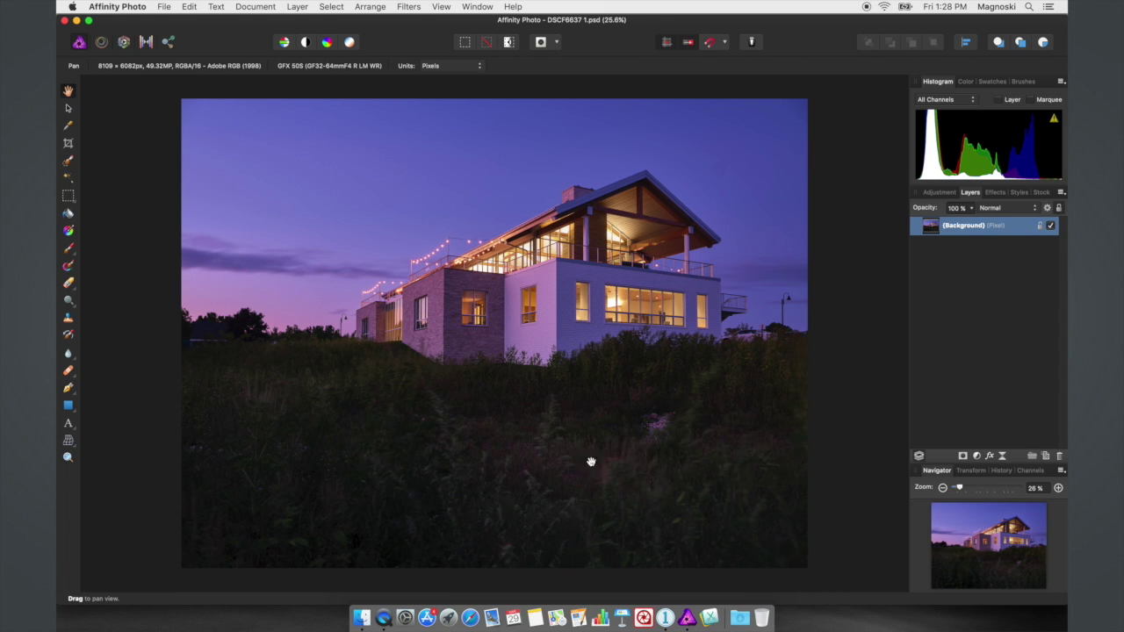
- Add a new pixel layer above the Background and name it CLONE
click(1046, 456)
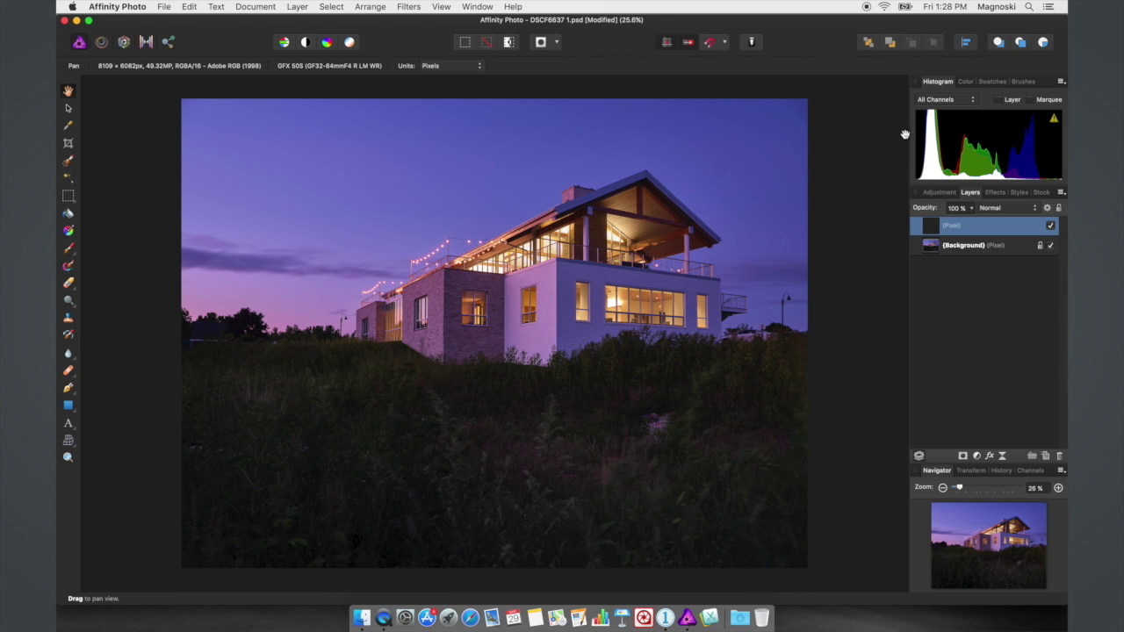
double_click(954, 226)
text(CLONE)
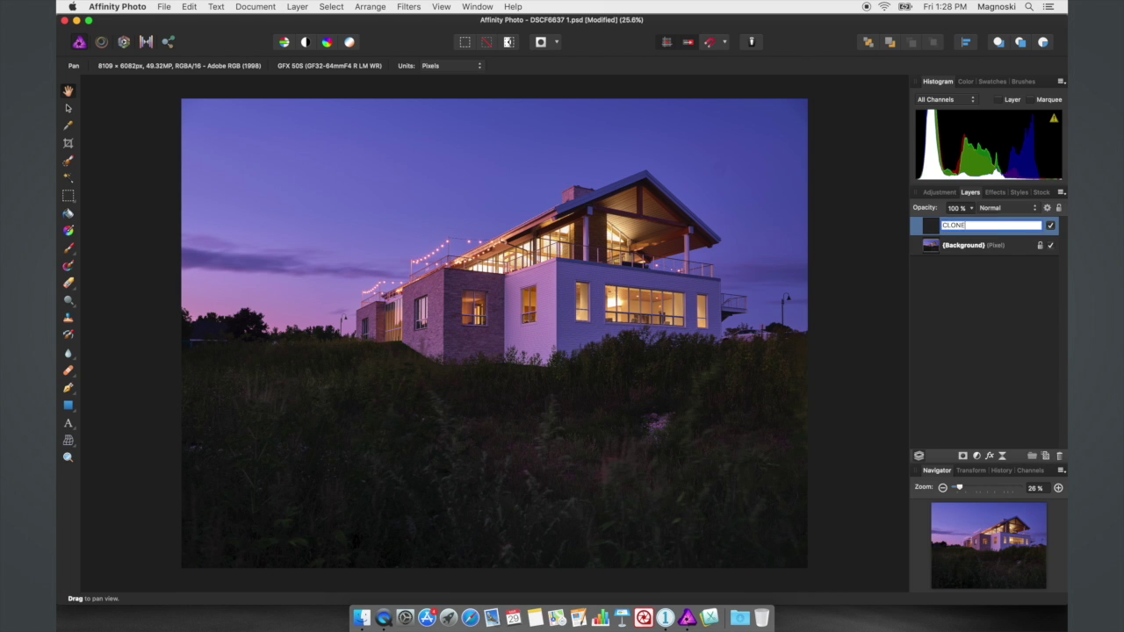
key(Return)
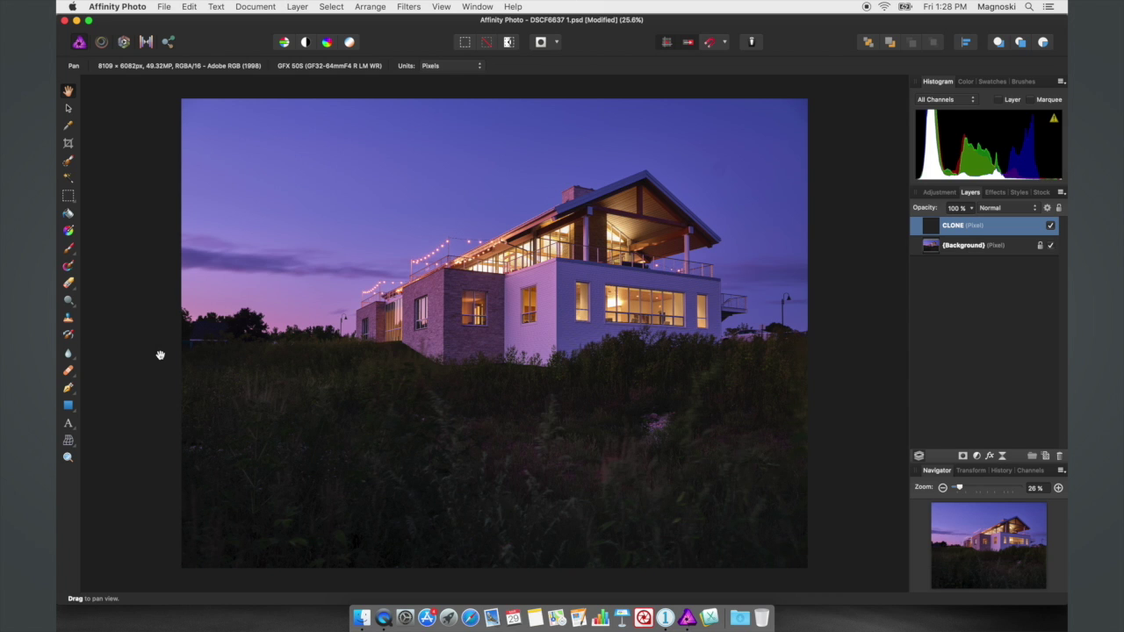
- Choose the Inpainting Brush Tool and make it sample from Current Layer & Below
key(i)
click(68, 370)
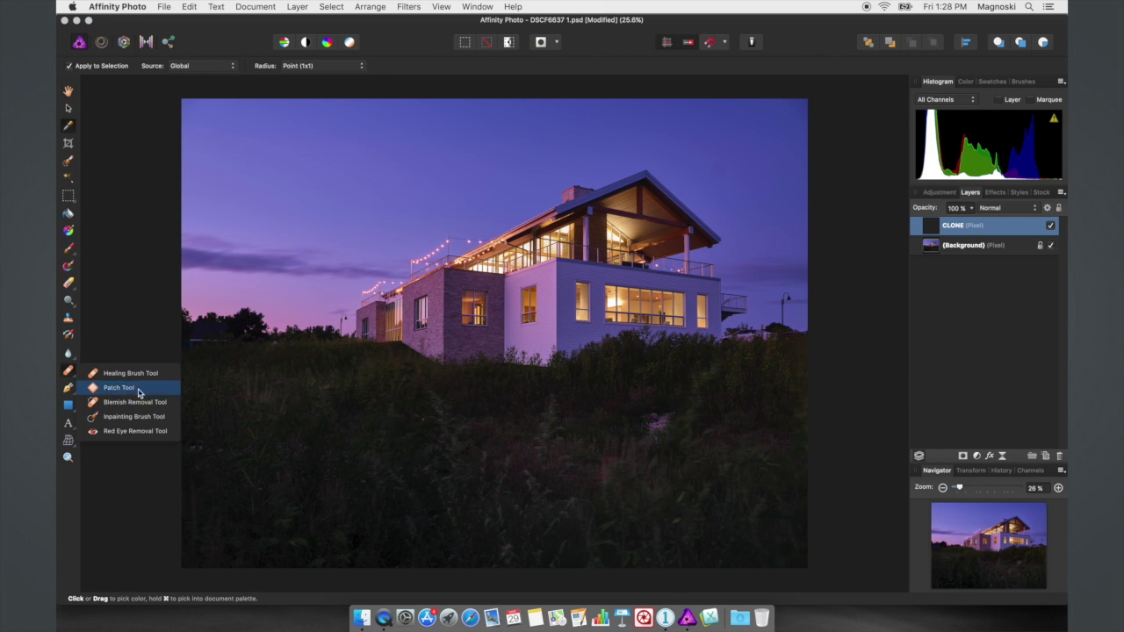
click(142, 414)
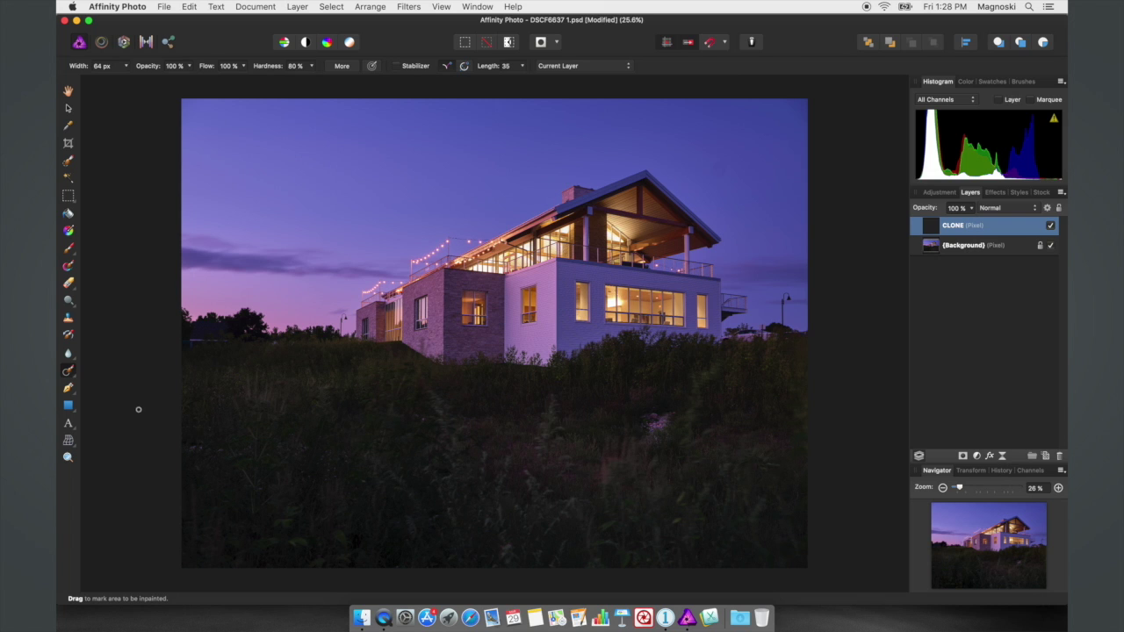
click(70, 373)
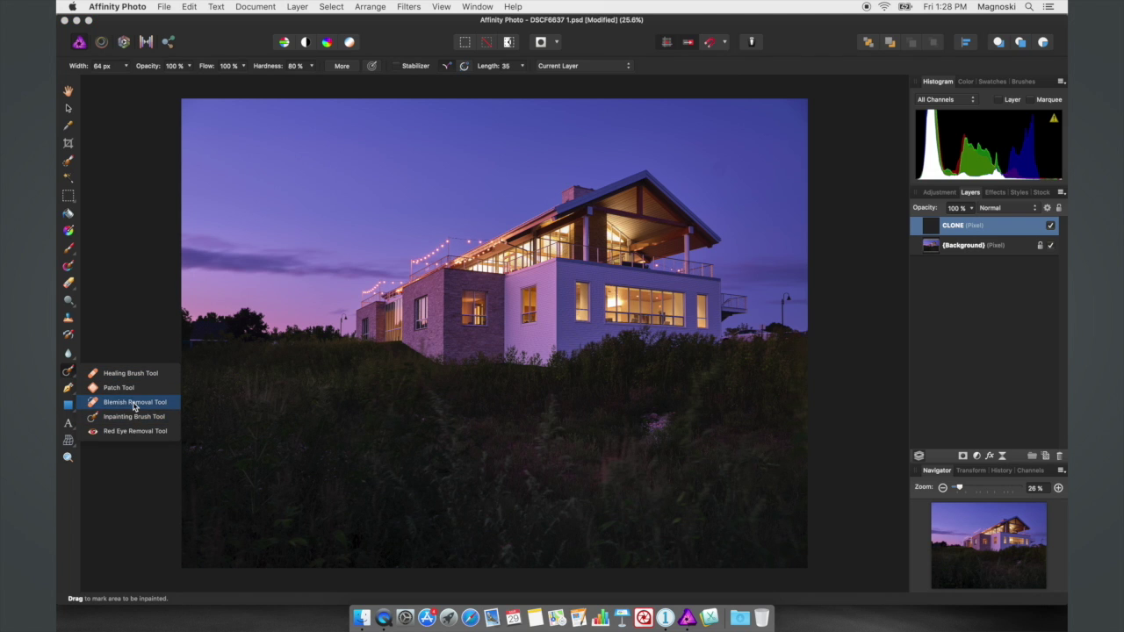
click(132, 416)
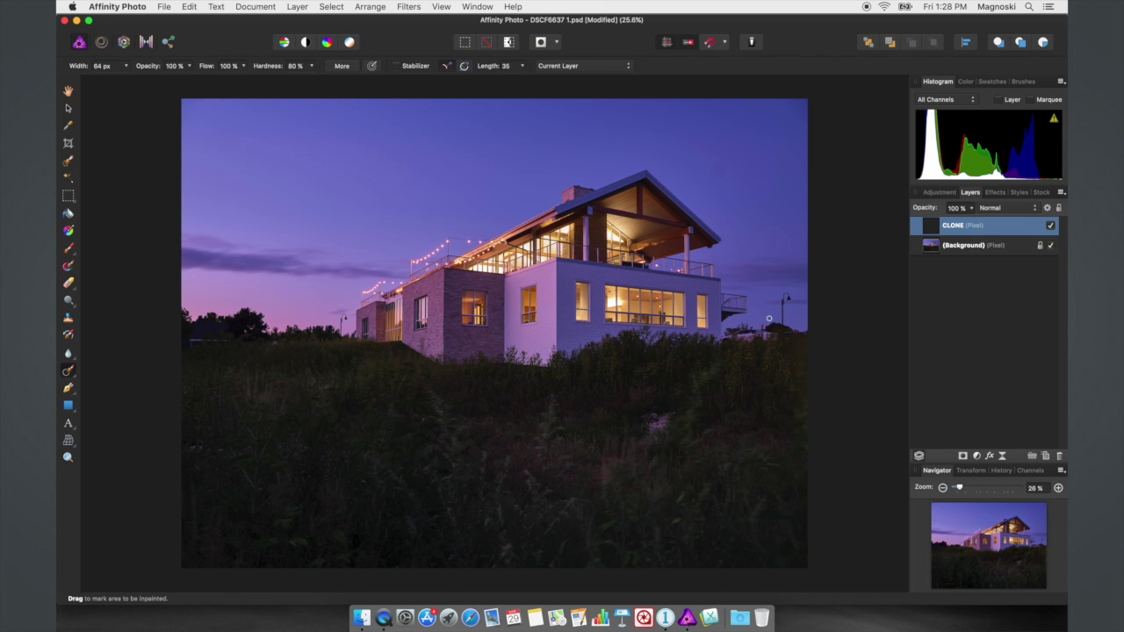
click(578, 65)
click(586, 76)
- Try different inpainting brush widths, from about 85 px to 272 px, over the bright stone patch in the foreground grass
scroll(685, 431, up, 2)
scroll(684, 431, up, 5)
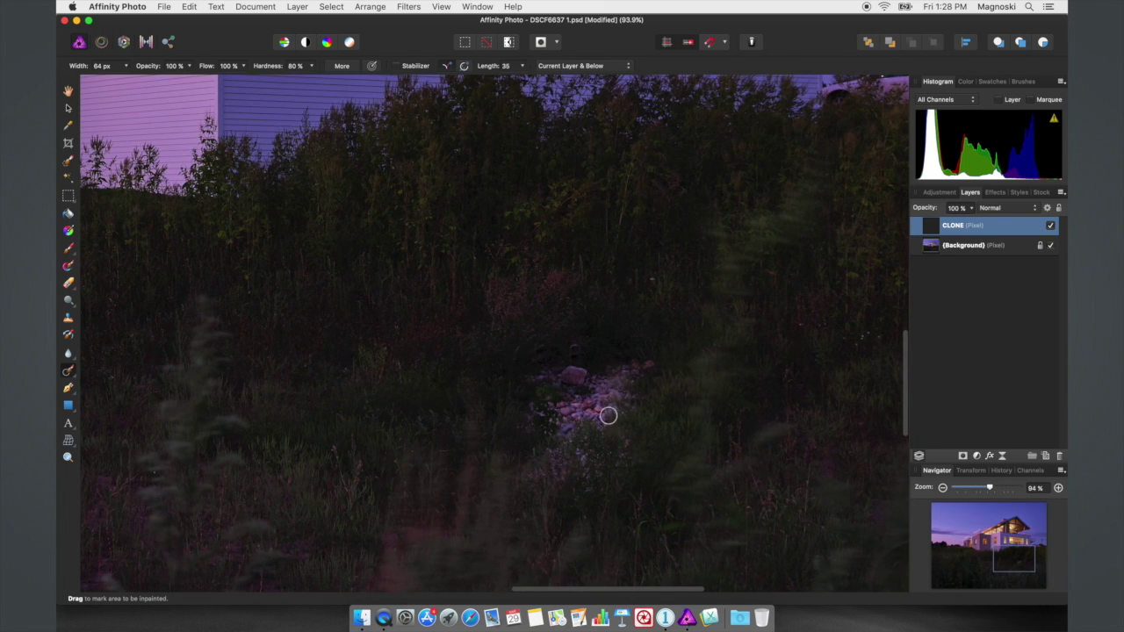
key(bracketright)
key(bracketright)
key(bracketright)
key(bracketright)
key(bracketright)
key(bracketright)
key(bracketright)
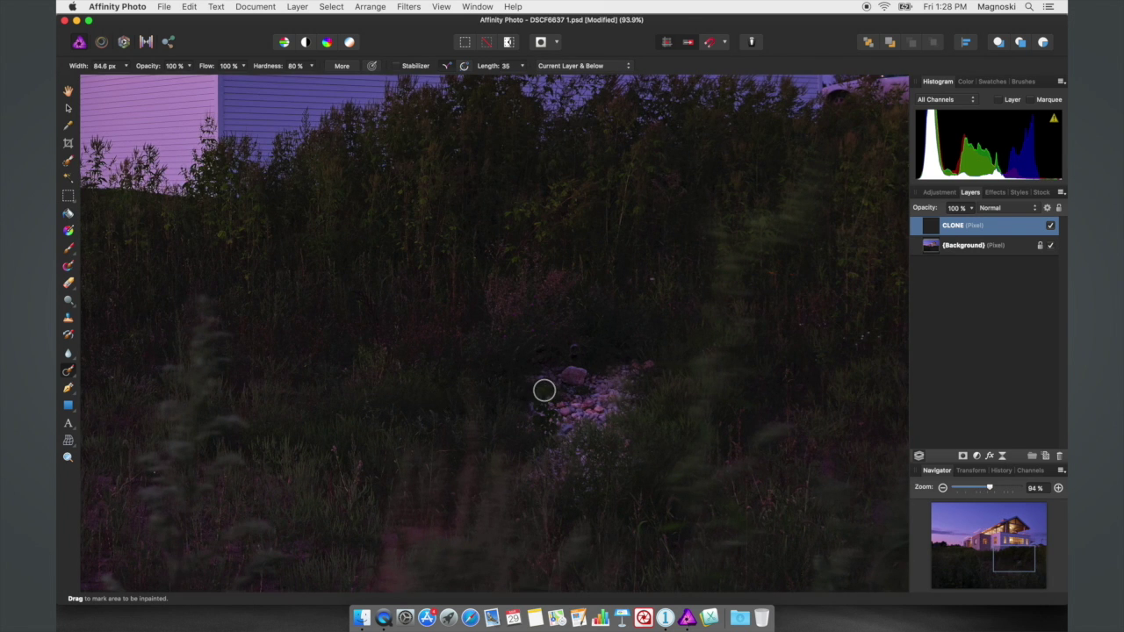
key(bracketleft)
key(bracketleft)
key(bracketleft)
key(bracketright)
key(bracketright)
key(bracketright)
key(bracketright)
key(bracketright)
key(bracketright)
key(bracketright)
key(bracketright)
key(bracketright)
key(bracketright)
key(bracketright)
key(bracketright)
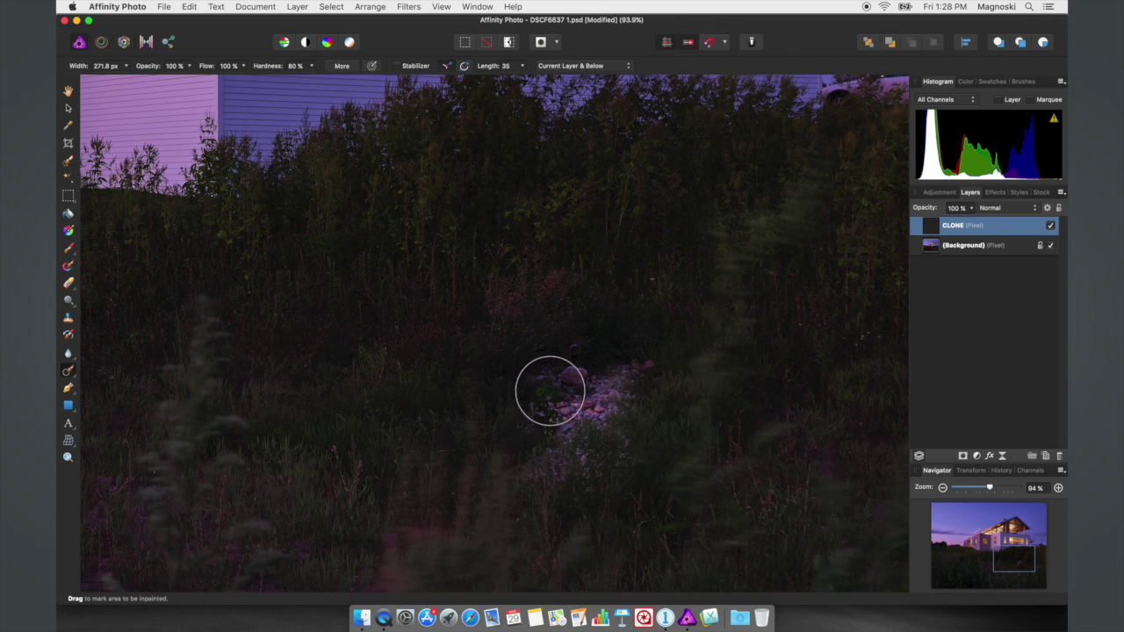
key(bracketleft)
key(bracketleft)
key(bracketleft)
key(bracketleft)
key(bracketleft)
key(bracketleft)
key(bracketleft)
key(bracketleft)
key(bracketleft)
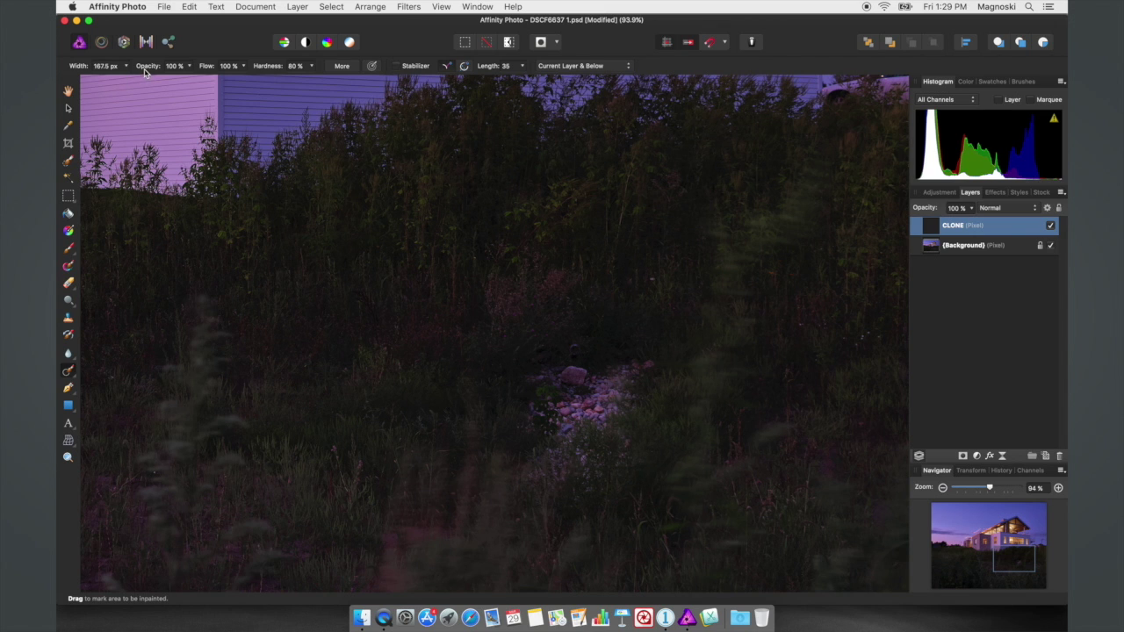
- Set the inpainting brush to 0% hardness and 677.6 px width, and paint out the bright stone patch in the grass
click(312, 67)
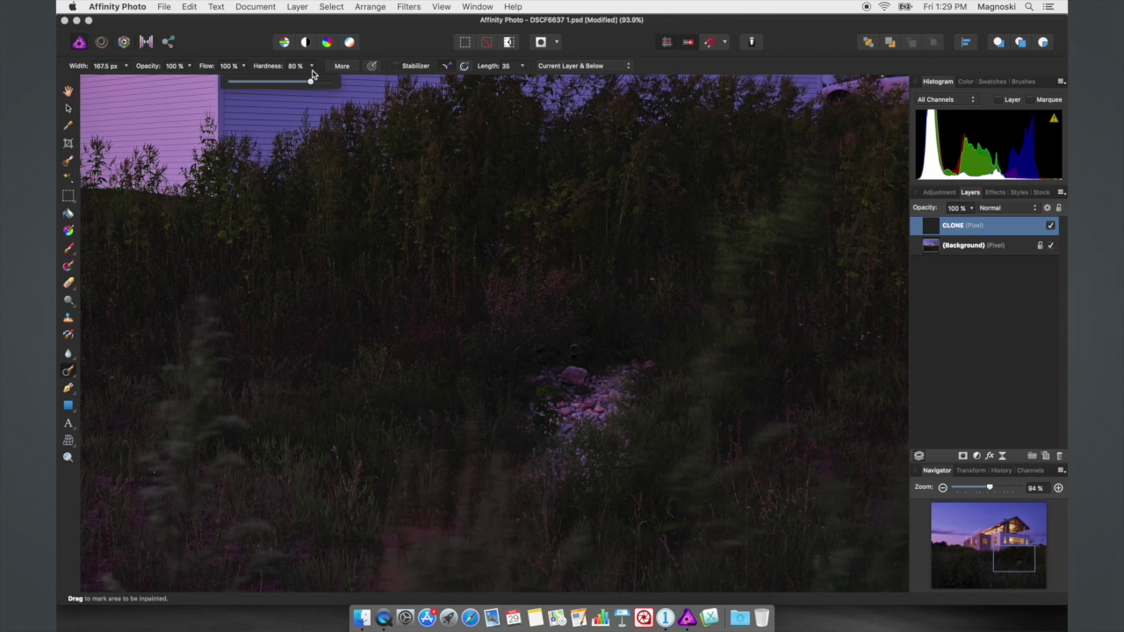
drag(261, 89, 227, 82)
key(bracketright)
key(bracketright)
key(bracketright)
key(bracketright)
key(bracketright)
key(bracketright)
key(bracketright)
key(bracketright)
key(bracketright)
key(bracketright)
key(bracketright)
key(bracketright)
key(bracketright)
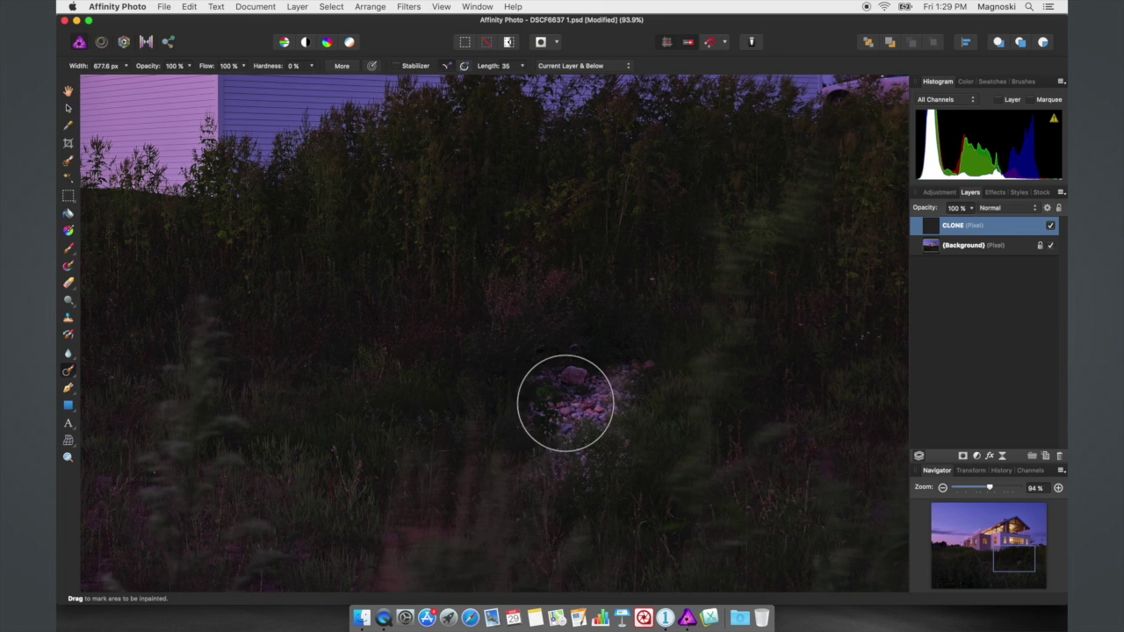
mouse_move(640, 371)
mouse_down()
mouse_move(577, 390)
mouse_move(538, 486)
mouse_move(562, 393)
mouse_move(548, 354)
mouse_move(632, 385)
mouse_move(594, 440)
mouse_up()
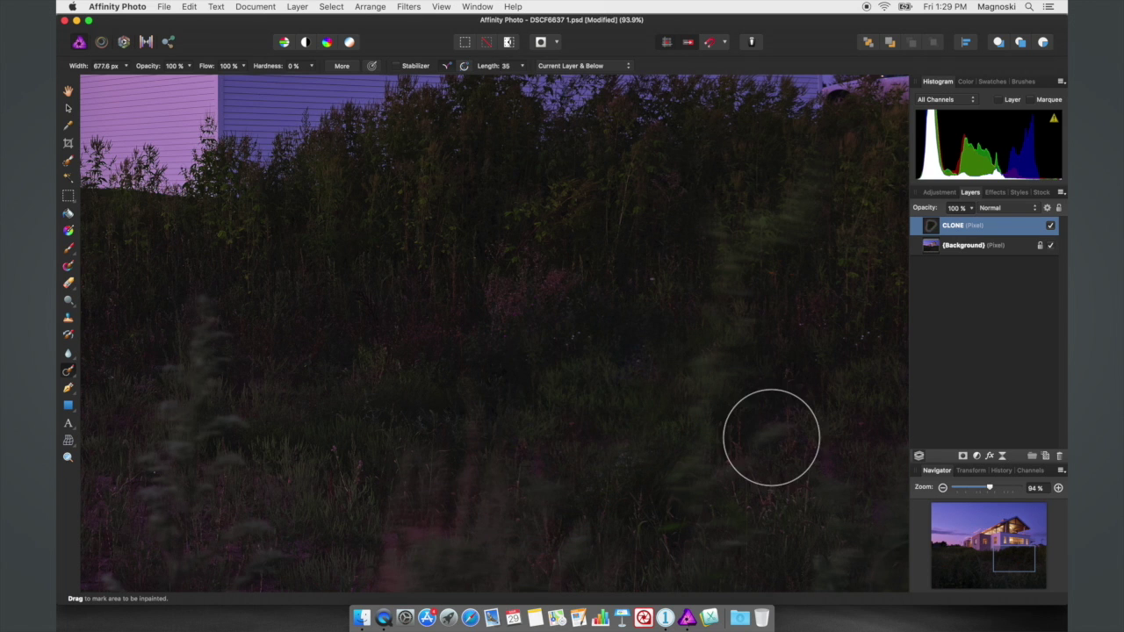
- Inpaint the remaining distracting patches and small flower clusters across the dark foreground grass with the large soft brush
key(super+0)
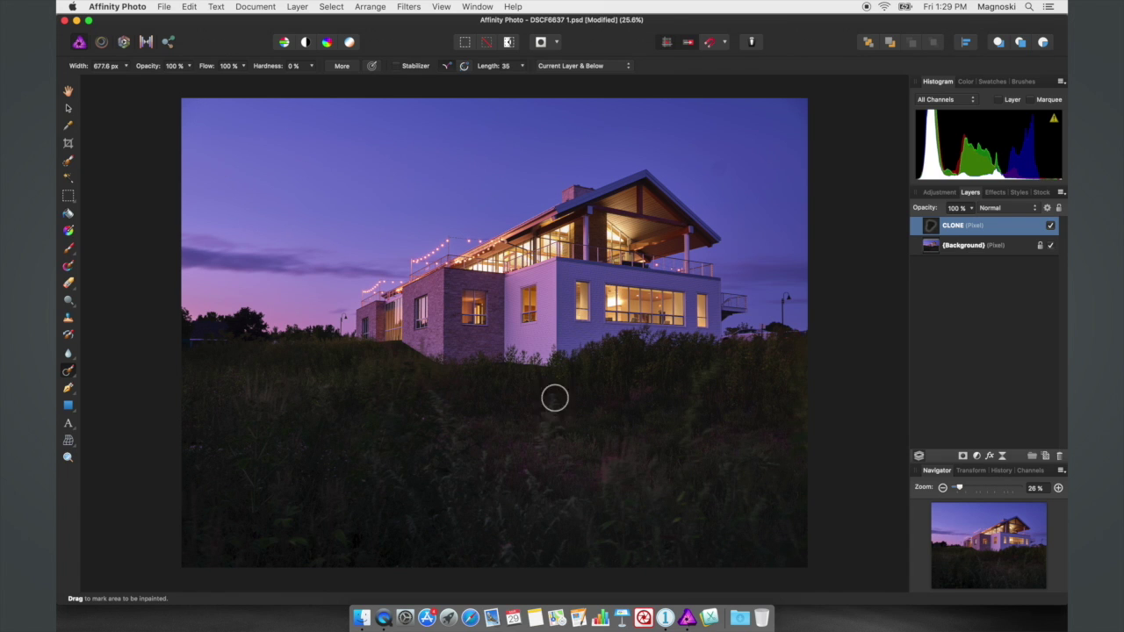
mouse_move(553, 404)
mouse_down()
mouse_move(543, 450)
mouse_move(553, 434)
mouse_move(548, 470)
mouse_up()
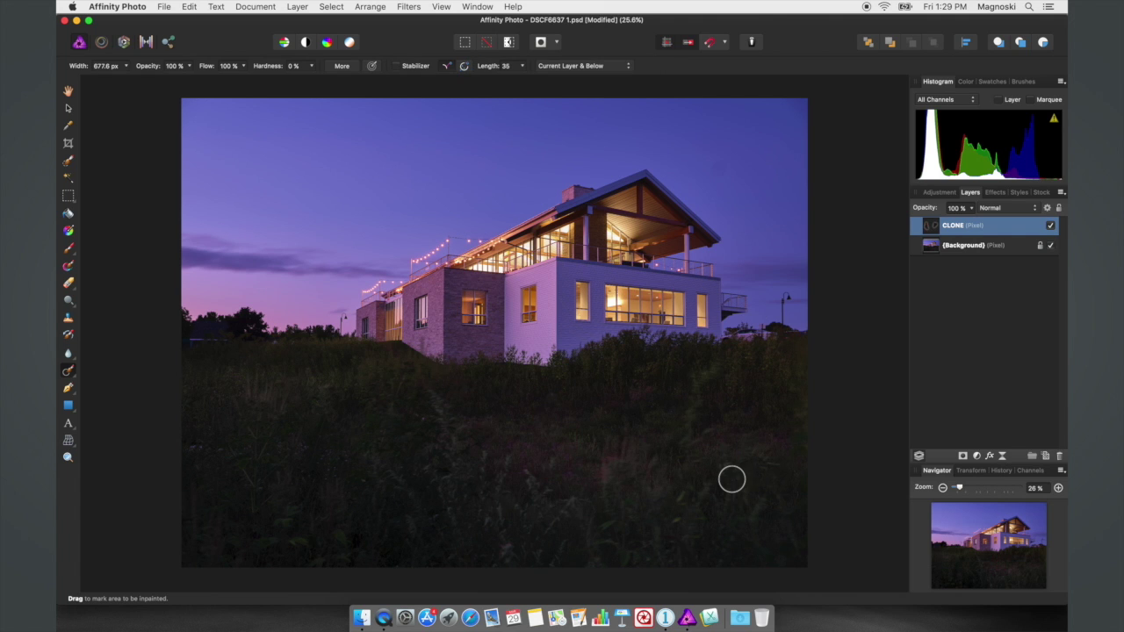
click(618, 494)
scroll(588, 475, up, 5)
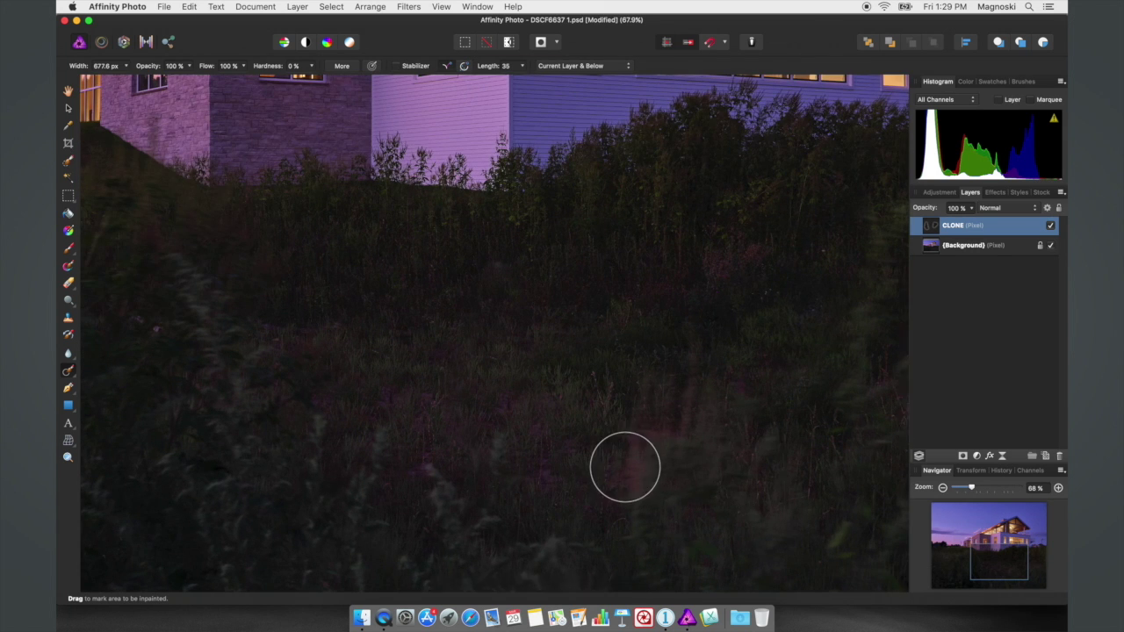
scroll(625, 467, left, 10)
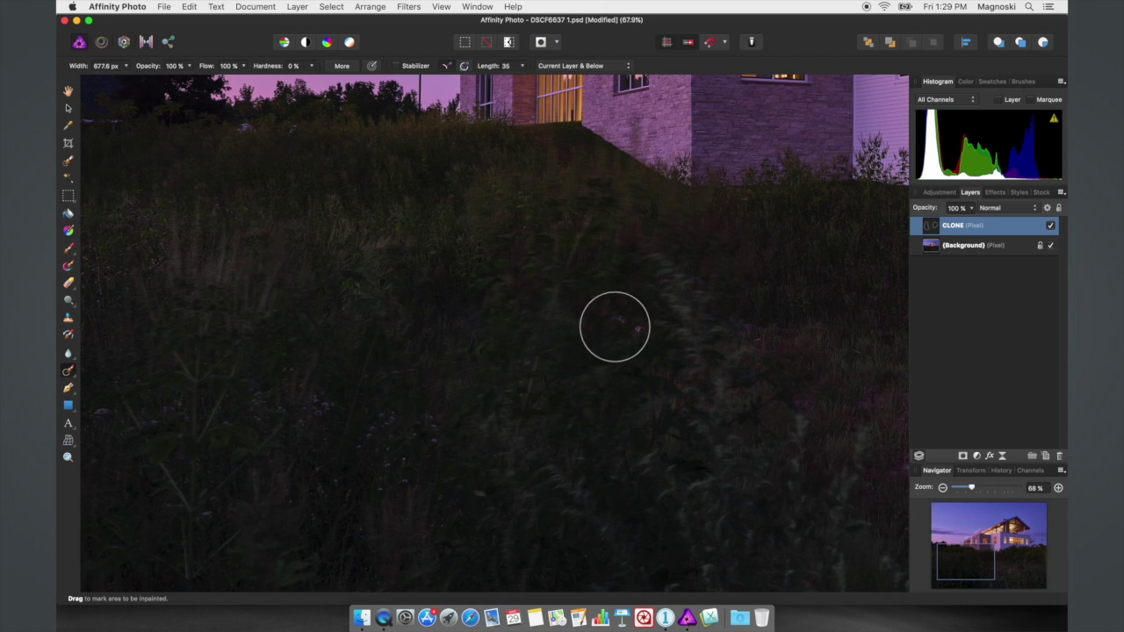
click(619, 325)
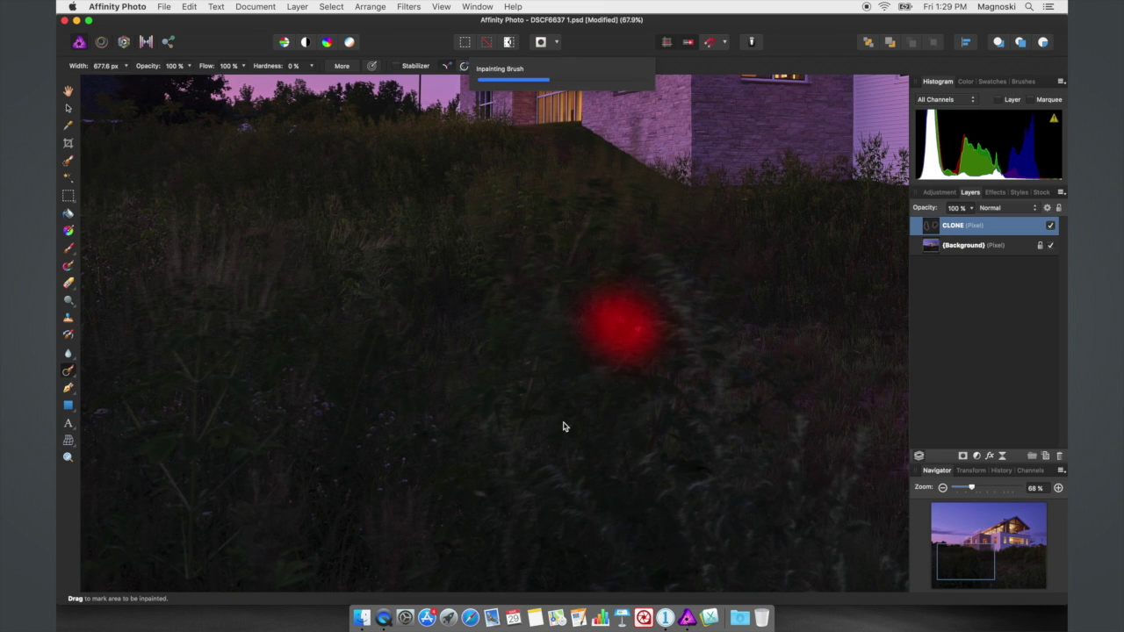
scroll(565, 425, left, 10)
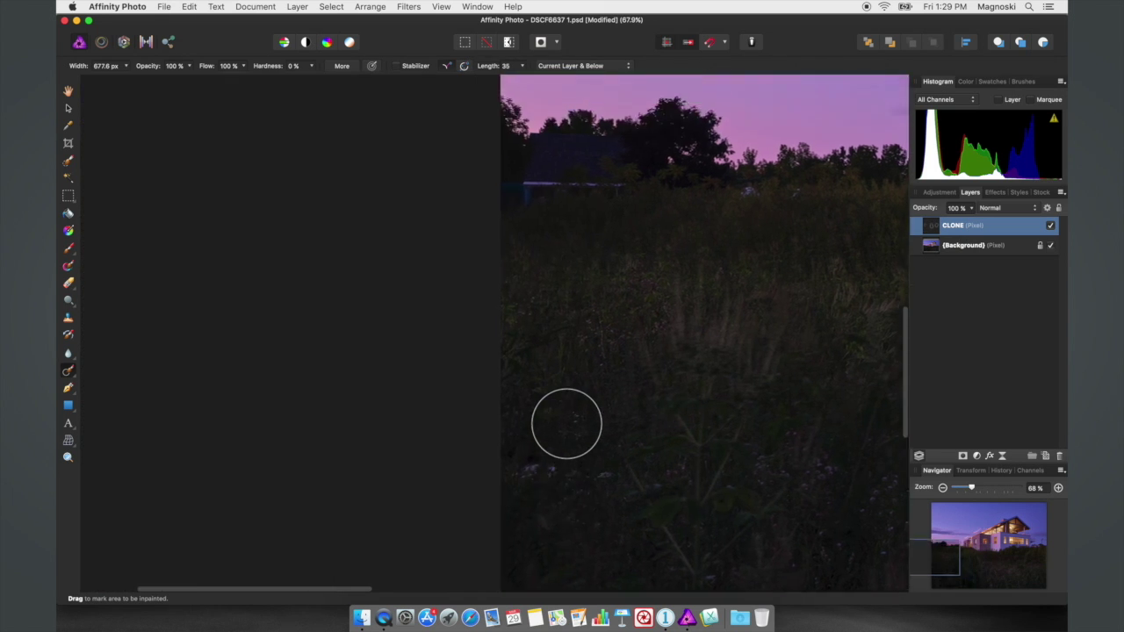
drag(543, 465, 582, 465)
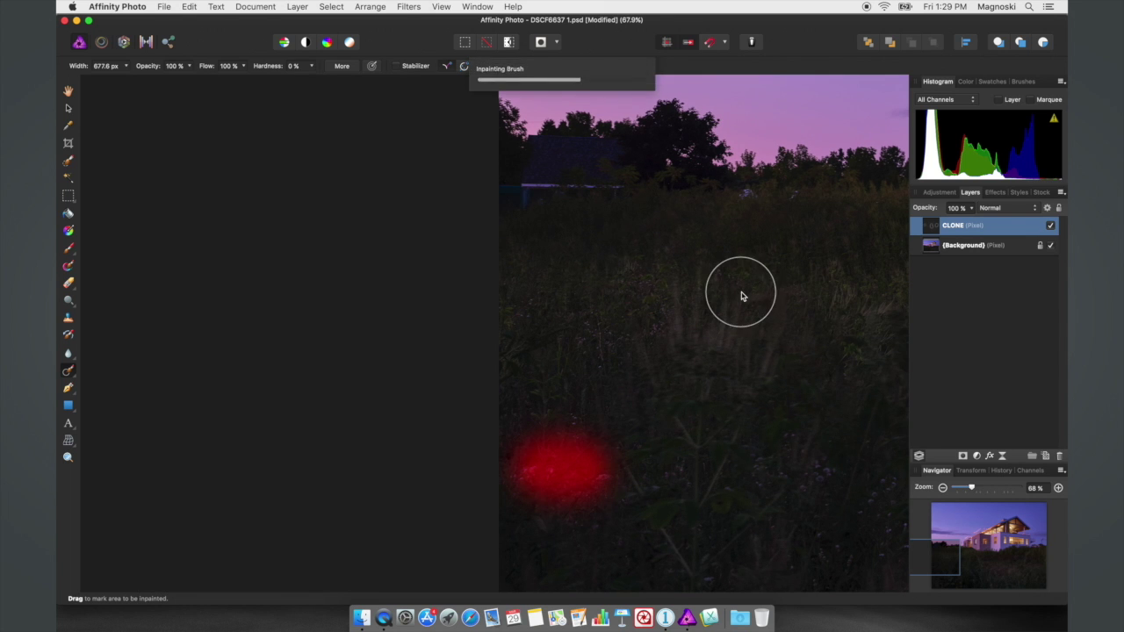
- Reduce the brush width to 217.2 px and inpaint the bright specks along the grass edge below the distant trees
scroll(705, 291, up, 5)
scroll(705, 291, left, 5)
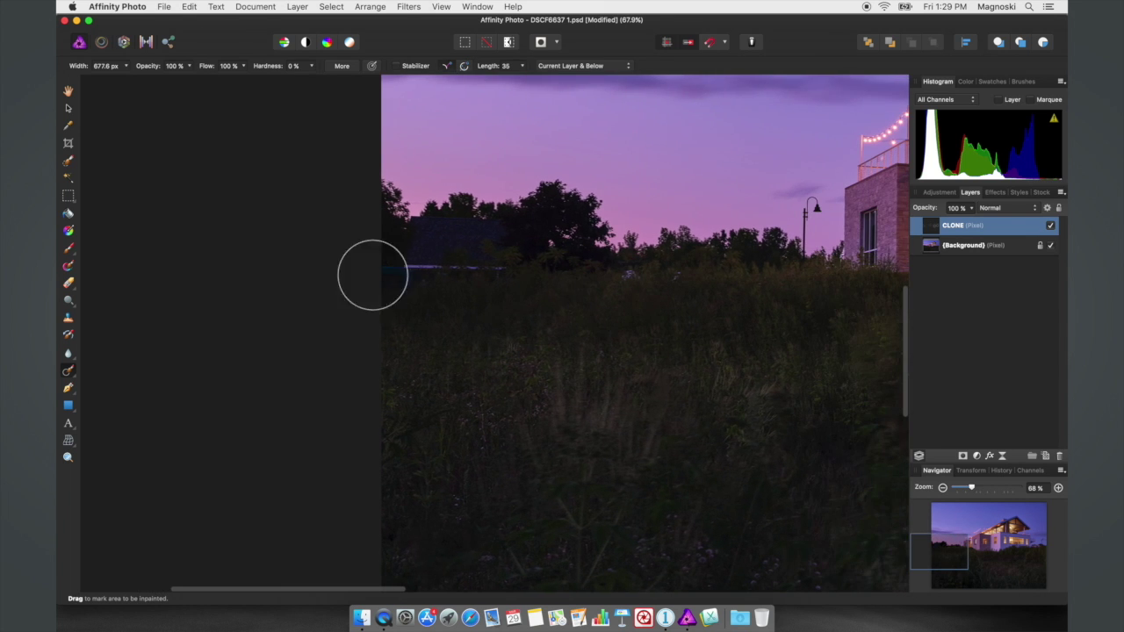
scroll(715, 299, right, 5)
key(bracketleft)
key(bracketleft)
key(bracketleft)
key(bracketleft)
key(bracketleft)
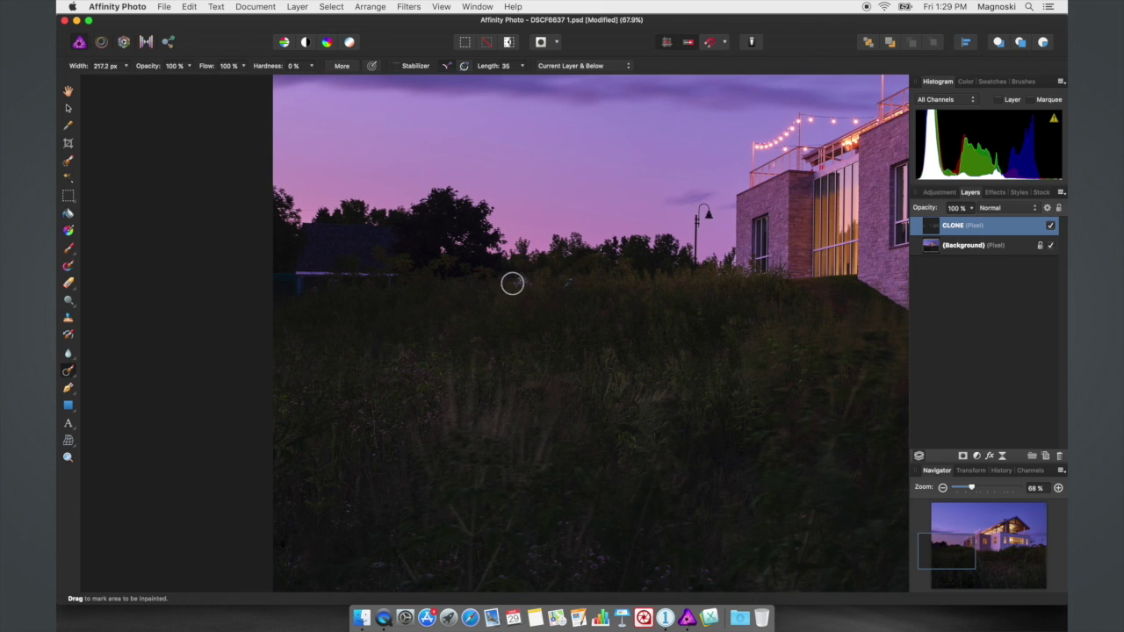
drag(510, 283, 570, 283)
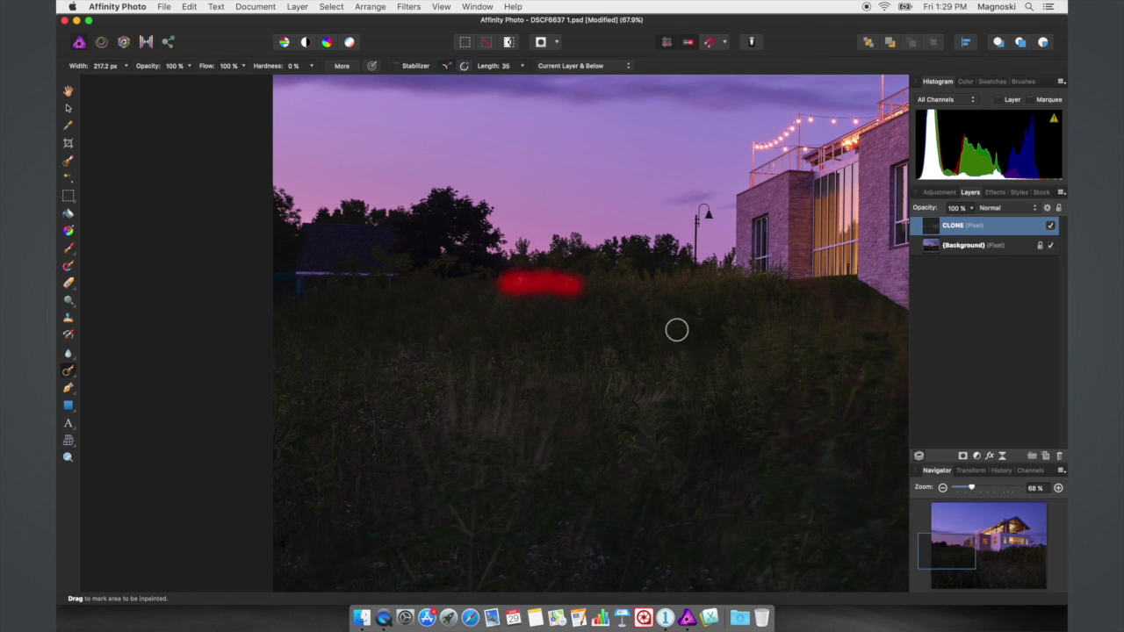
- Remove the lamp post beside the brick end of the house using a 113.4 px inpainting brush
key(bracketleft)
drag(694, 238, 694, 216)
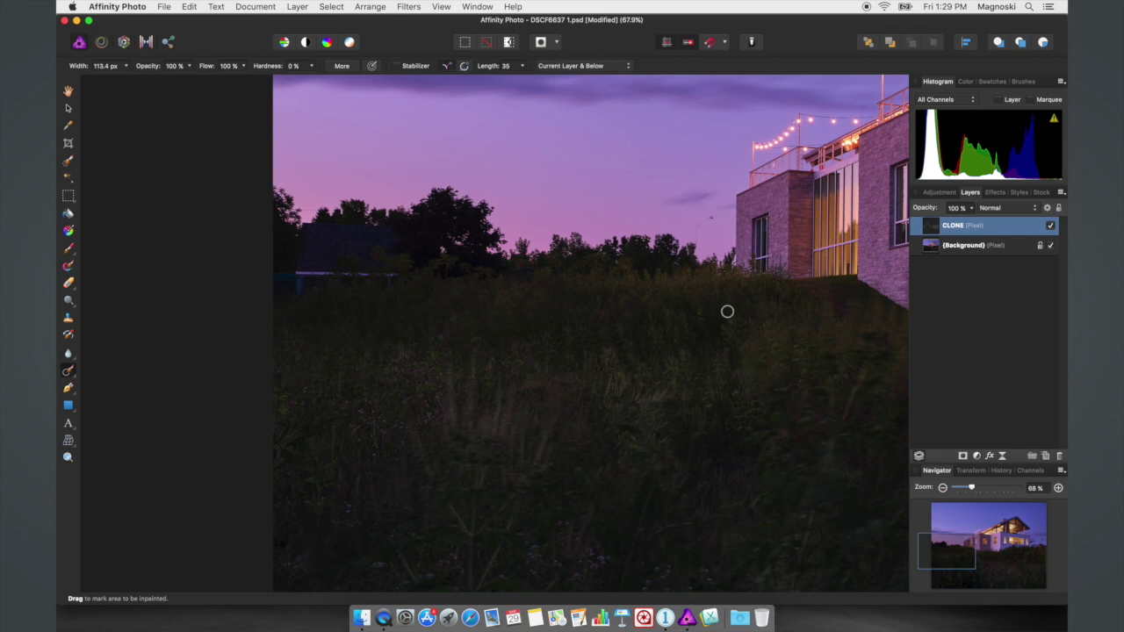
mouse_move(714, 219)
mouse_down()
mouse_move(696, 233)
mouse_move(699, 264)
mouse_up()
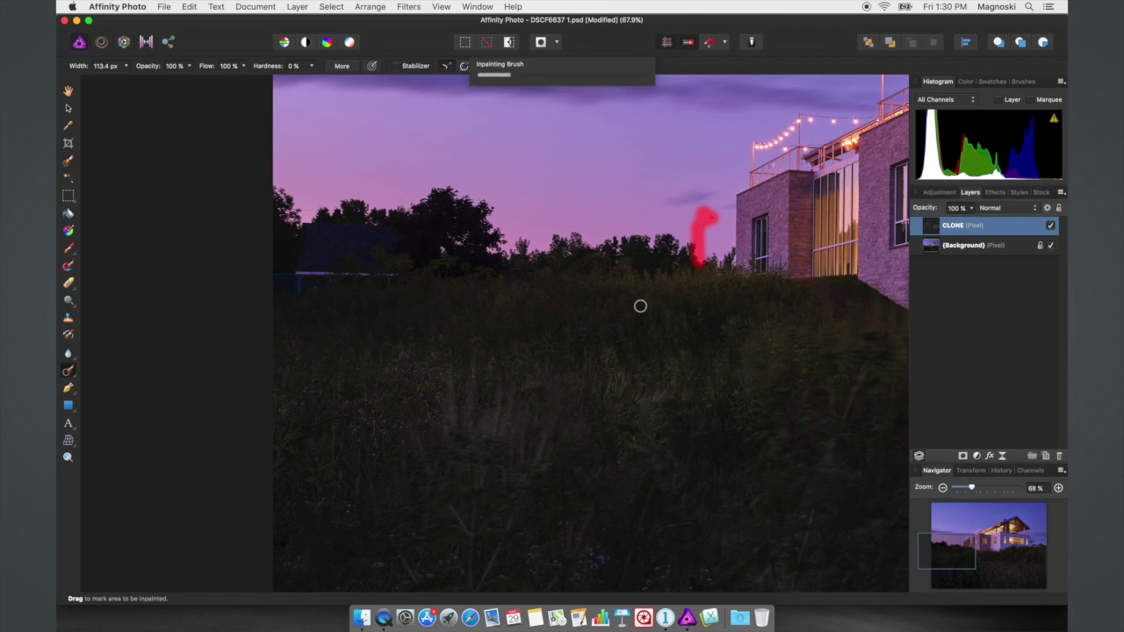
- Inpaint the red EXIT sign and its red ceiling reflection inside the large window with a smaller brush
scroll(641, 306, right, 10)
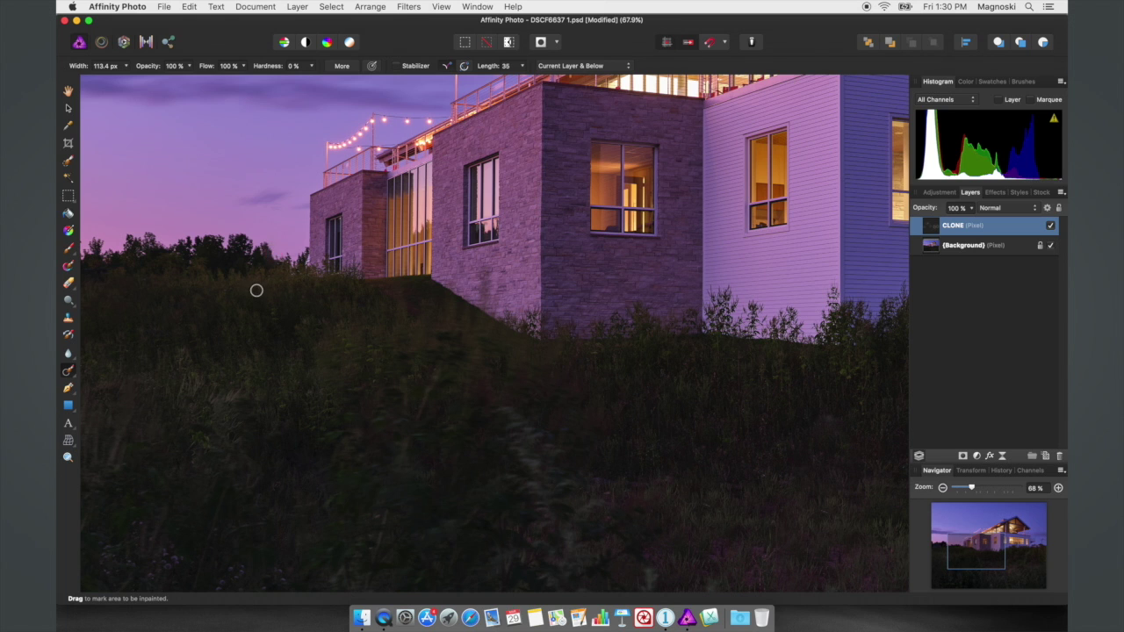
scroll(398, 251, right, 10)
scroll(398, 252, right, 7)
scroll(398, 252, up, 3)
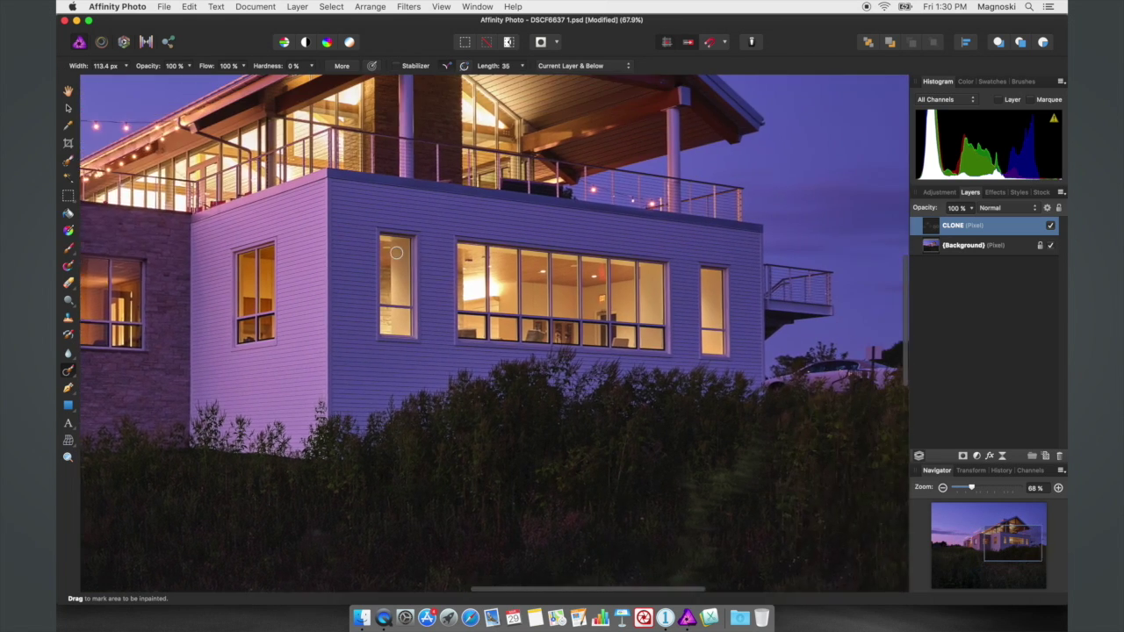
scroll(489, 273, up, 10)
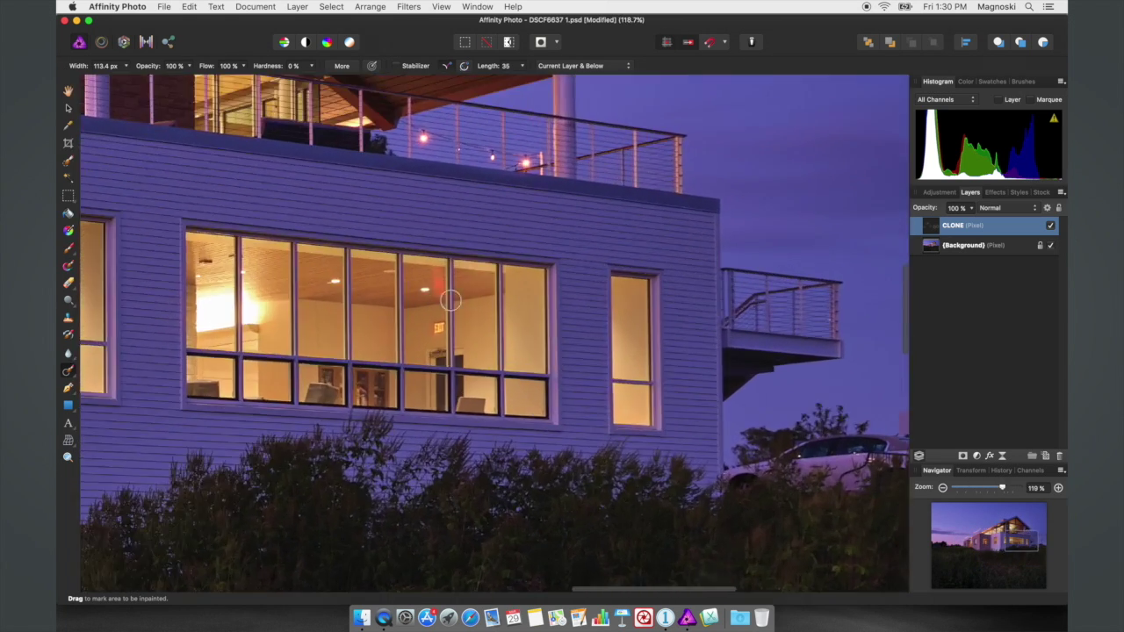
key([)
key([)
key([)
key([)
key([)
key([)
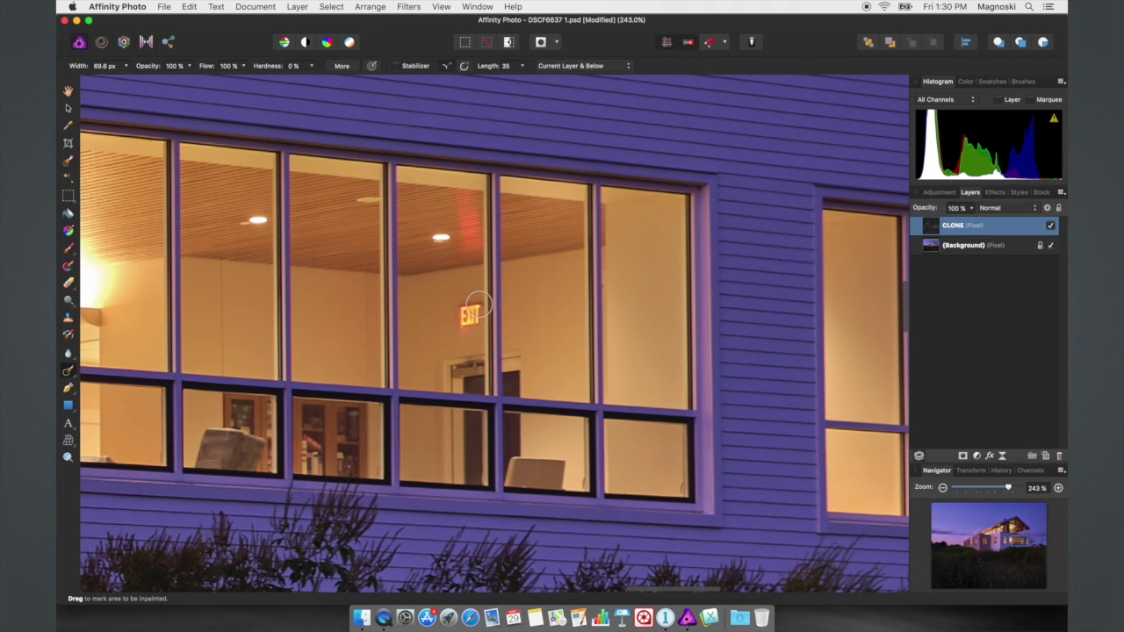
mouse_move(461, 305)
mouse_down()
mouse_move(476, 305)
mouse_move(464, 317)
mouse_move(478, 302)
mouse_move(475, 324)
mouse_move(434, 337)
mouse_up()
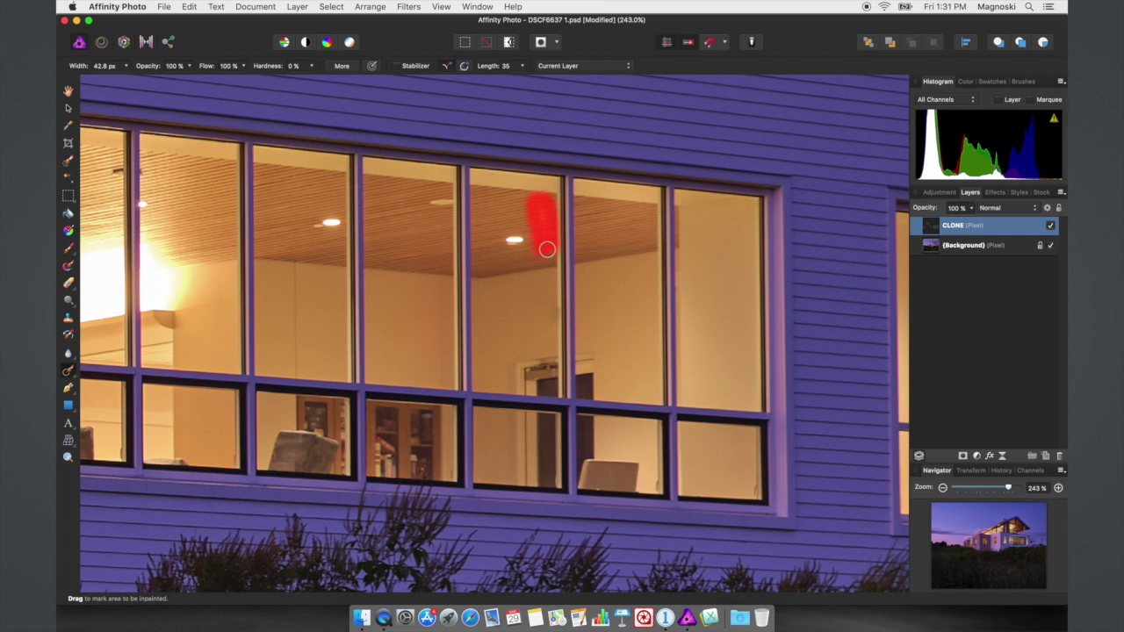
drag(518, 242, 527, 284)
- Inpaint the lamp post, signpost and parked cars beyond the balcony using an 86 px brush
key(super+0)
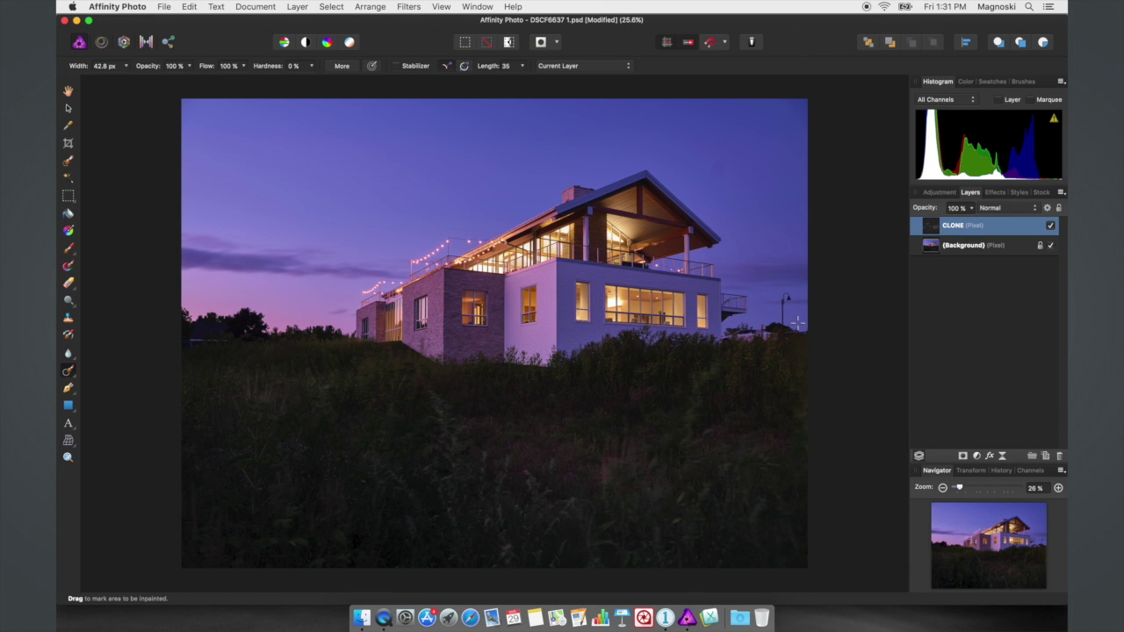
scroll(796, 324, up, 5)
key(bracketright)
key(bracketright)
key(bracketright)
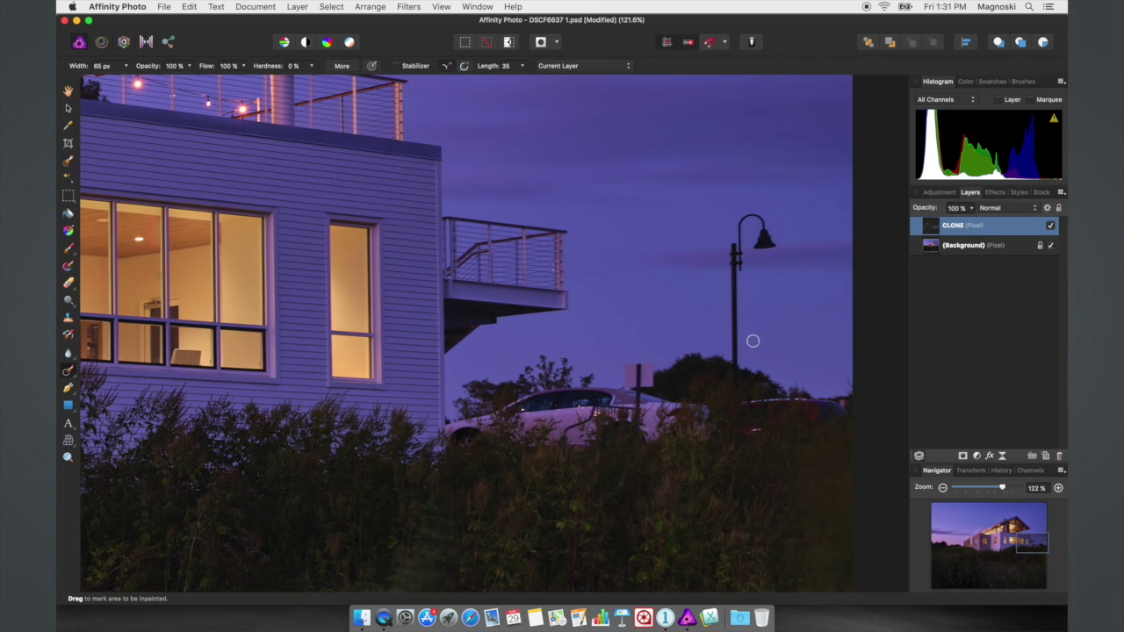
mouse_move(737, 366)
mouse_down()
mouse_move(734, 248)
mouse_move(740, 264)
mouse_move(749, 218)
mouse_move(769, 245)
mouse_move(760, 230)
mouse_move(755, 243)
mouse_move(762, 228)
mouse_move(736, 246)
mouse_move(740, 370)
mouse_up()
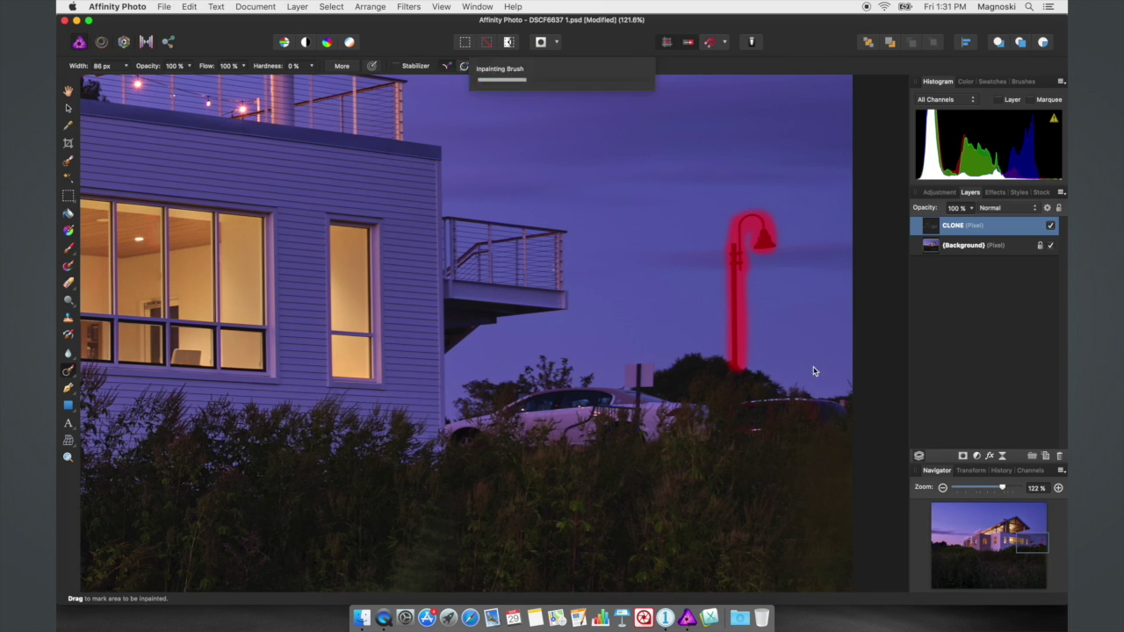
mouse_move(636, 362)
mouse_down()
mouse_move(652, 384)
mouse_move(641, 384)
mouse_move(702, 406)
mouse_move(650, 428)
mouse_move(649, 401)
mouse_move(505, 404)
mouse_move(448, 428)
mouse_move(514, 407)
mouse_move(520, 427)
mouse_move(547, 436)
mouse_move(601, 419)
mouse_move(541, 421)
mouse_move(563, 437)
mouse_move(641, 408)
mouse_move(831, 403)
mouse_move(791, 424)
mouse_move(724, 418)
mouse_move(691, 433)
mouse_move(662, 398)
mouse_up()
mouse_move(746, 413)
mouse_down()
mouse_move(759, 402)
mouse_move(841, 409)
mouse_up()
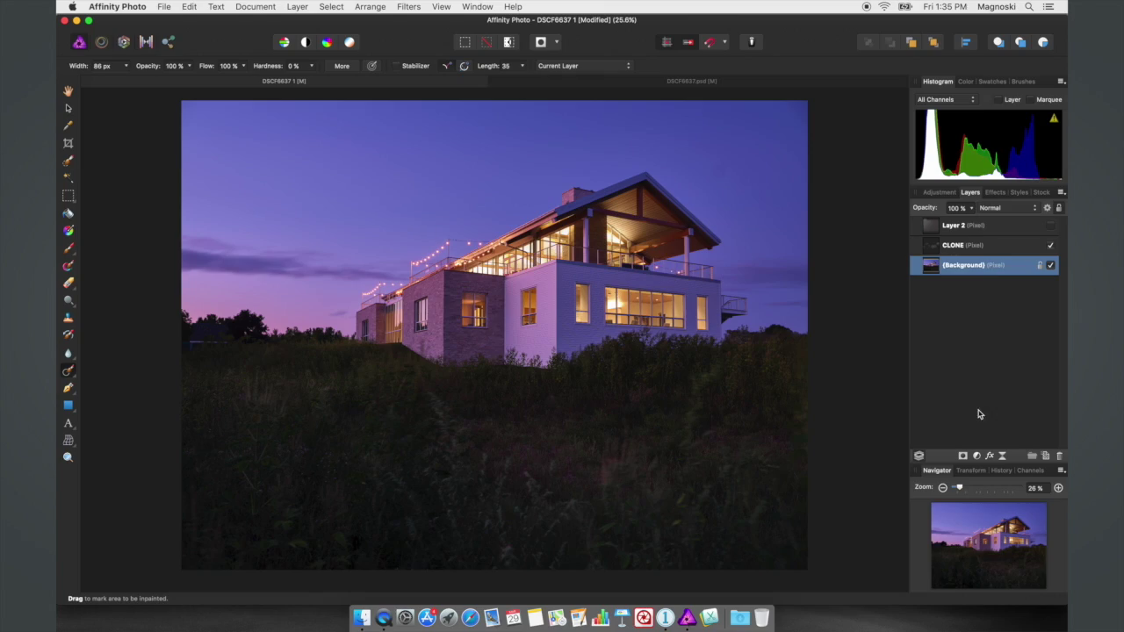
- Add a Levels adjustment above the Background with white level 94%, gamma 0.98 and a slightly raised black level
click(978, 457)
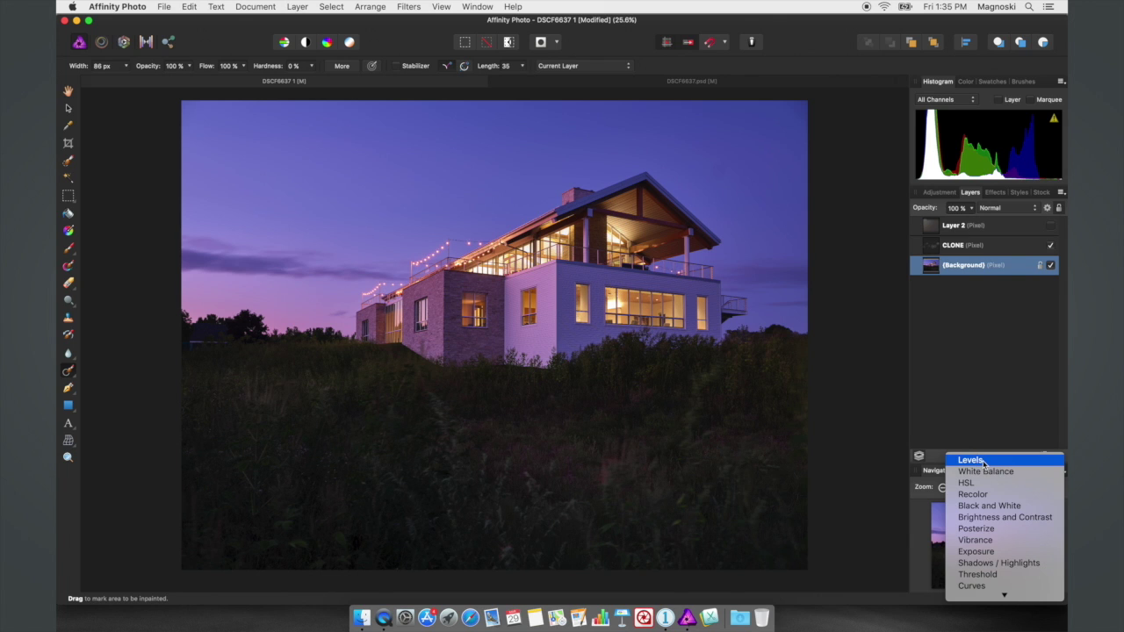
click(984, 460)
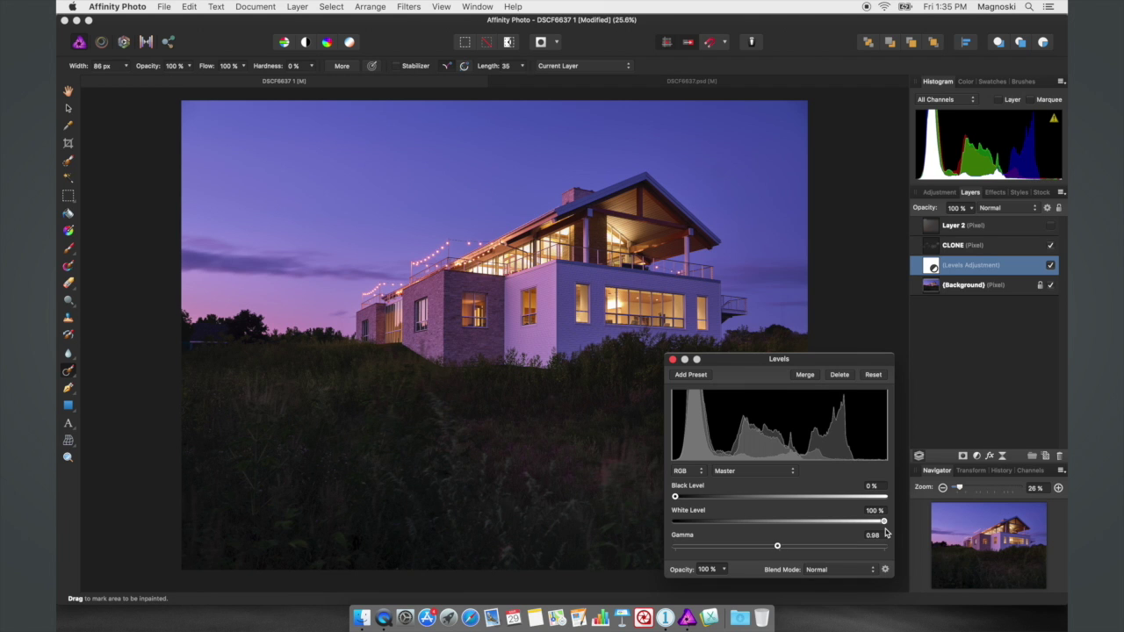
drag(885, 523, 873, 524)
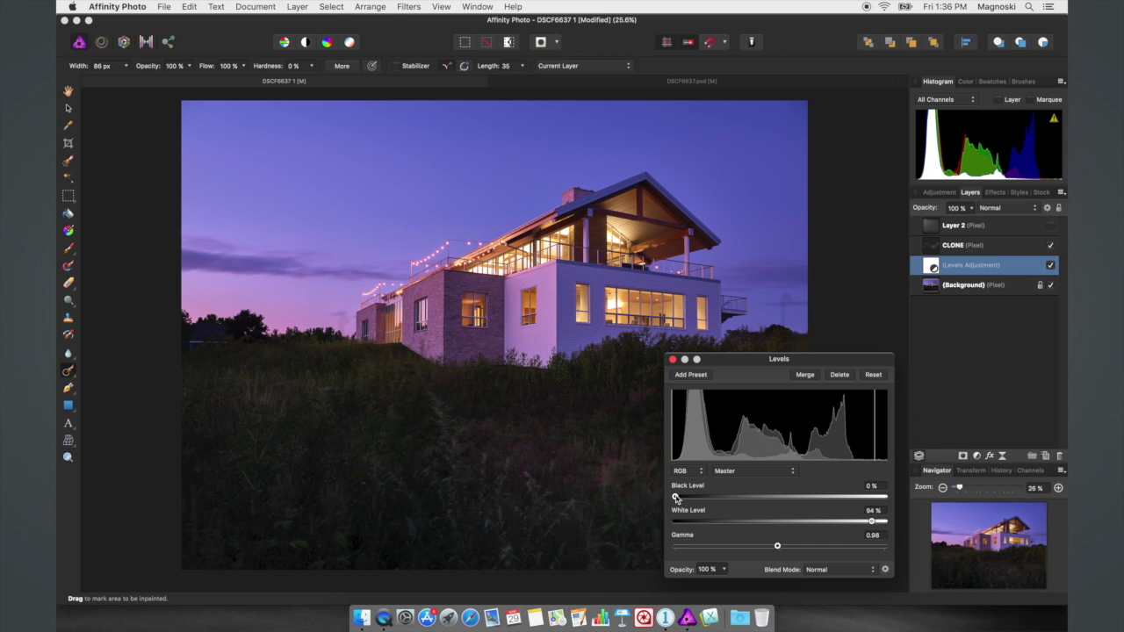
drag(675, 498, 680, 498)
click(673, 359)
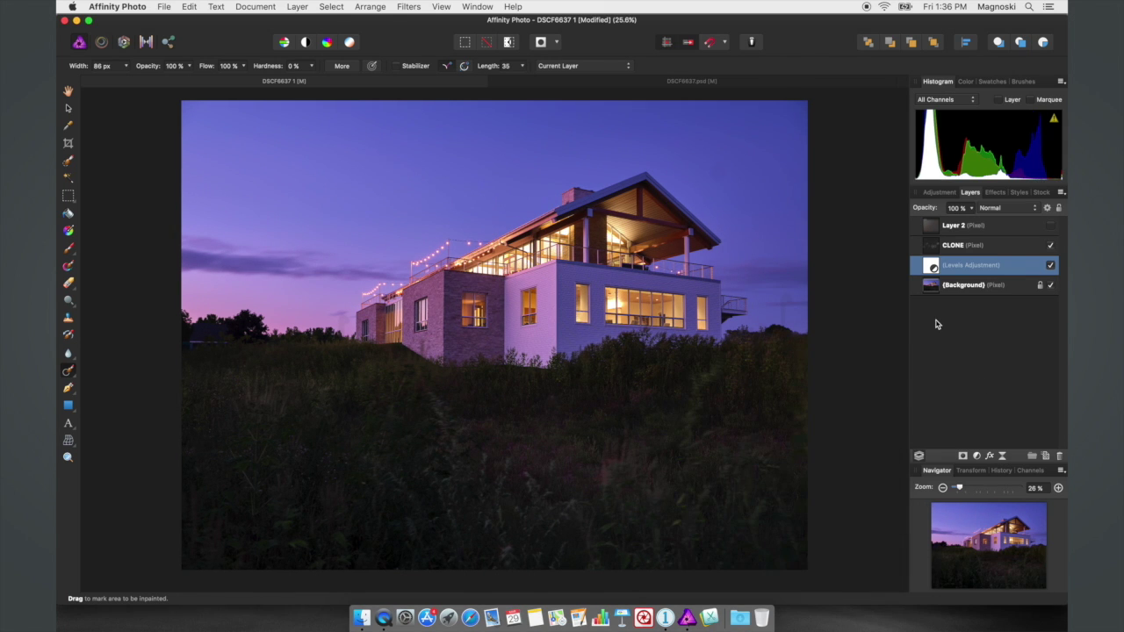
- Fill the Levels adjustment's mask with black across the whole canvas using the Flood Fill Tool
key(super+a)
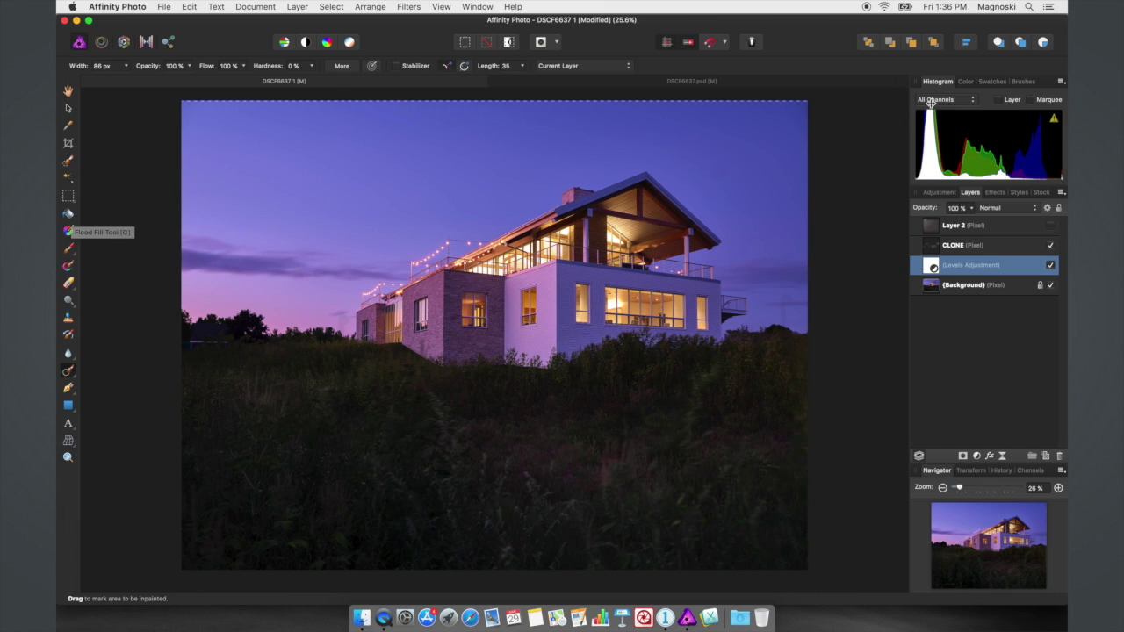
click(966, 83)
key(x)
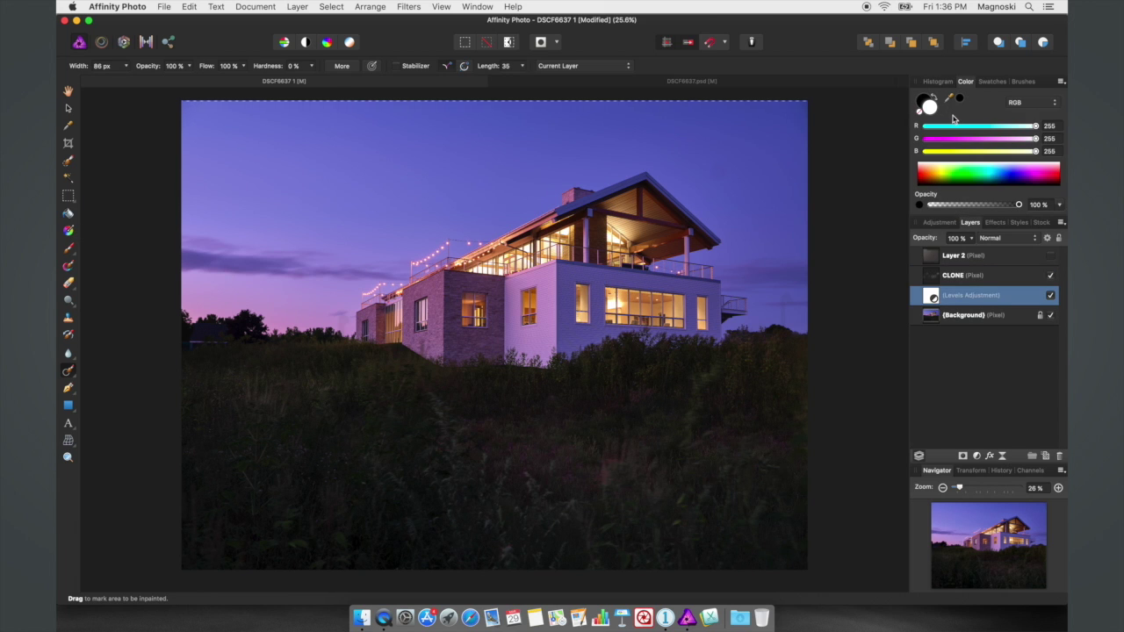
key(x)
key(x)
key(x)
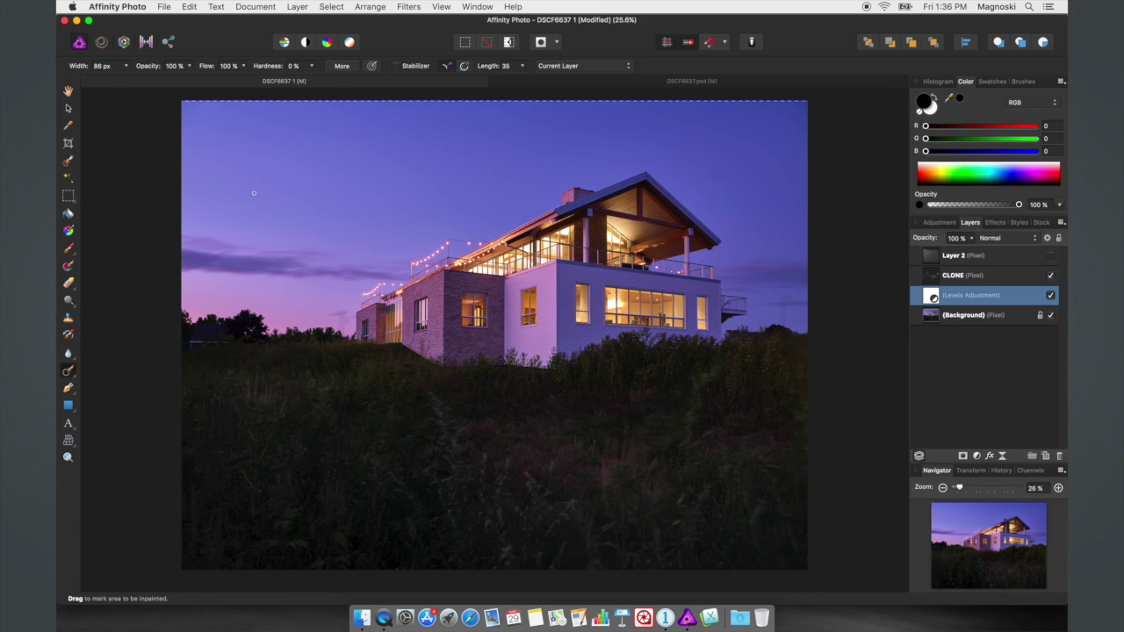
click(68, 214)
key(x)
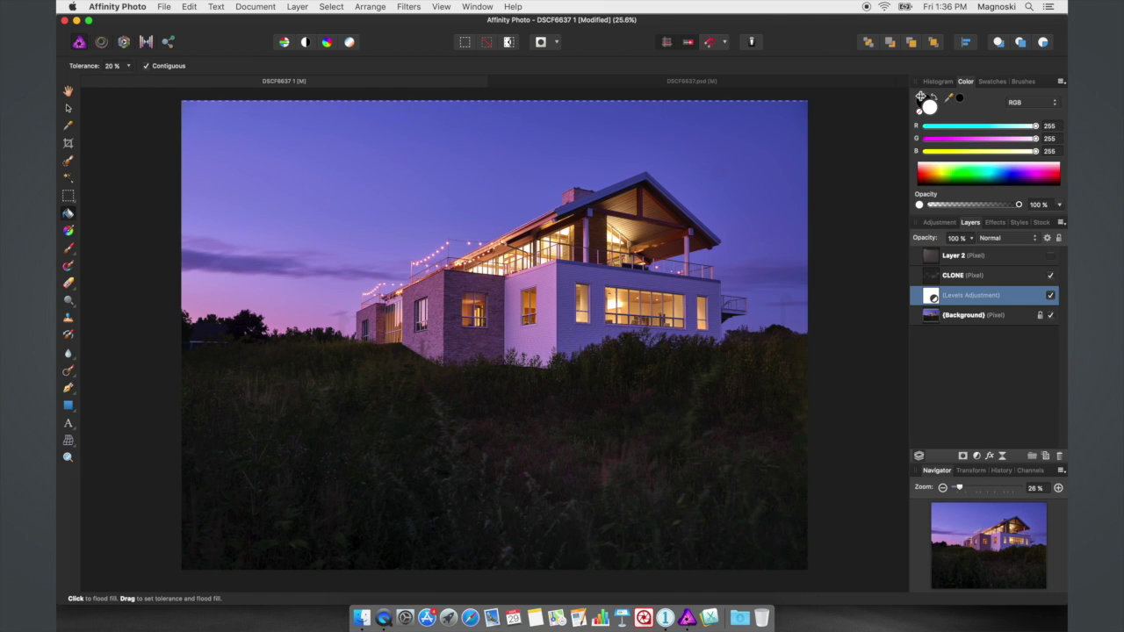
key(x)
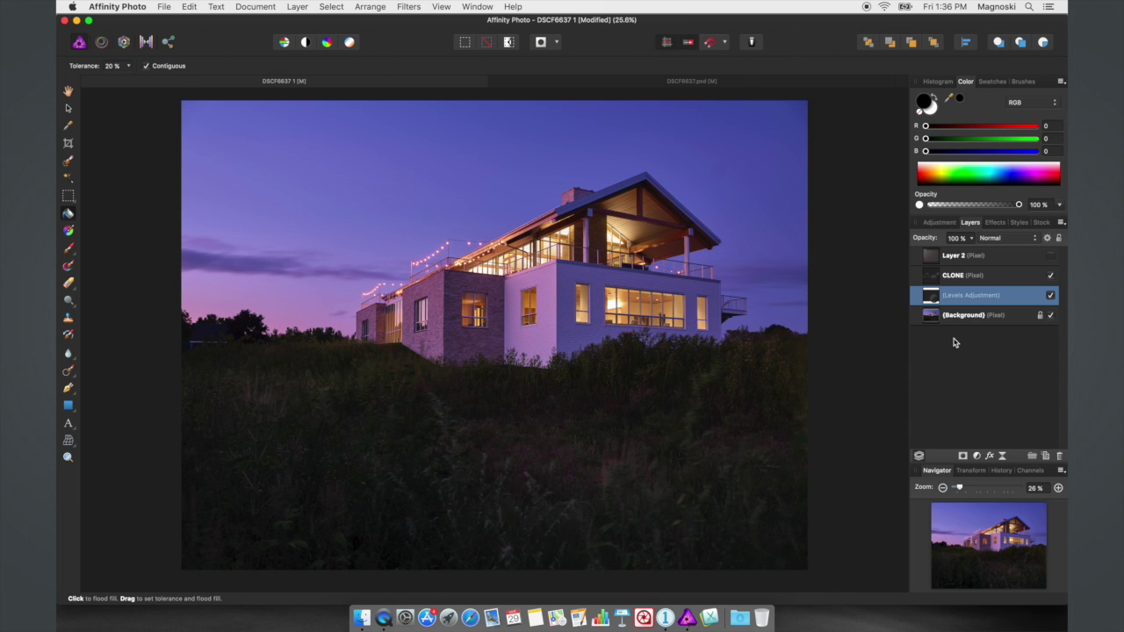
- Reopen the Levels adjustment and sweep its gamma to check the effect of the black mask, returning it to about mid-range
key(v)
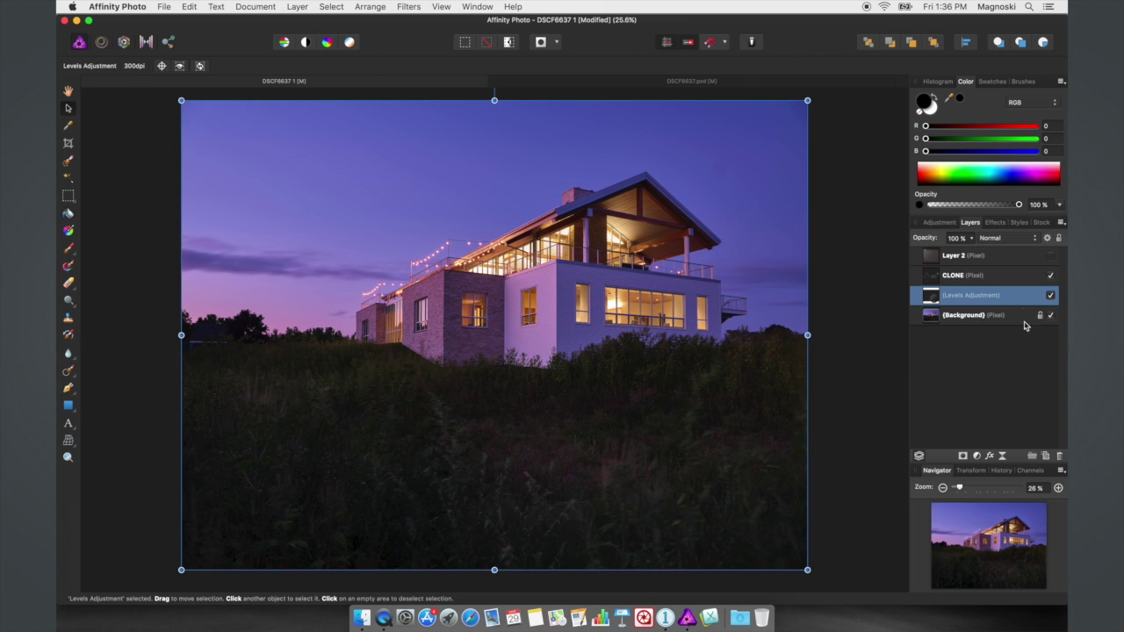
double_click(934, 299)
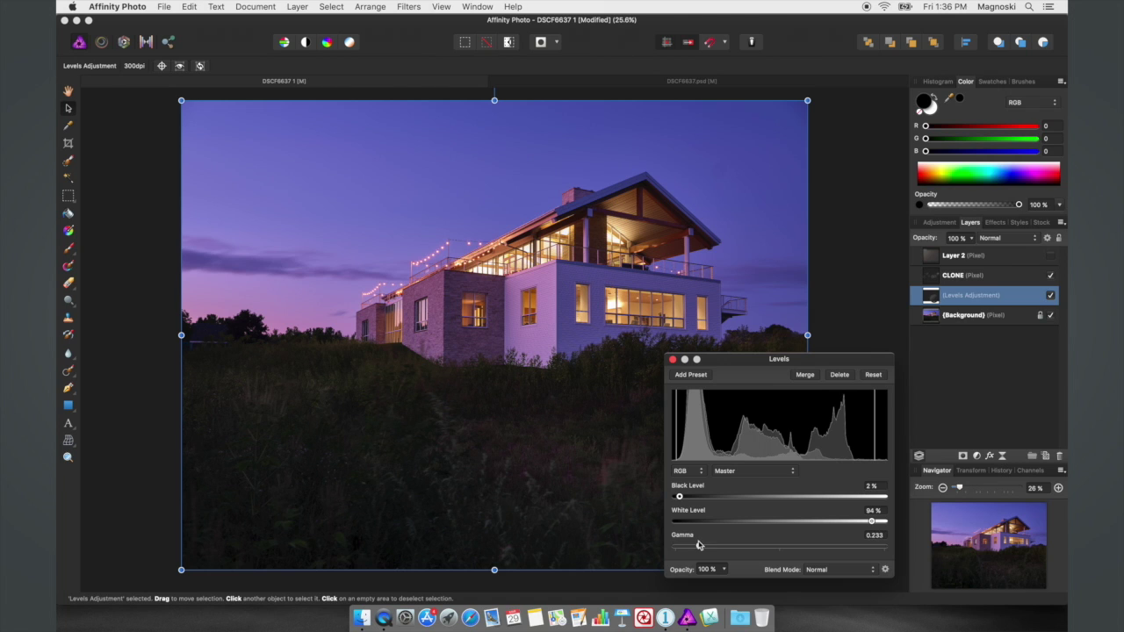
drag(675, 546, 785, 560)
click(673, 361)
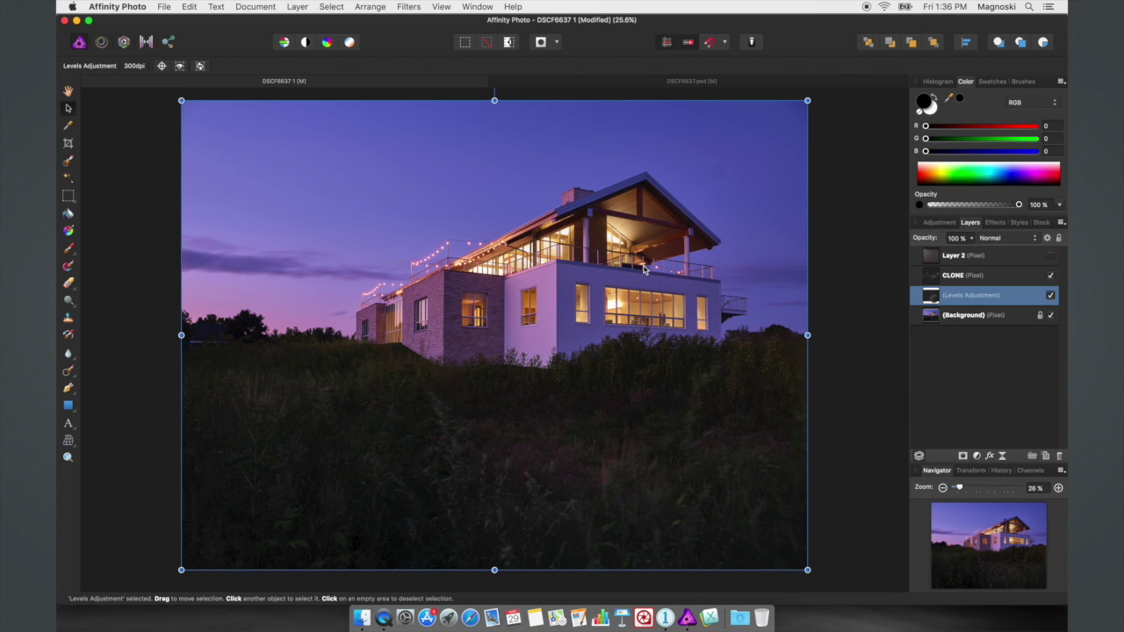
- Paint white over the house on the Levels mask with a 598.9 px brush, reducing it to 265.7 px for smaller areas
key(b)
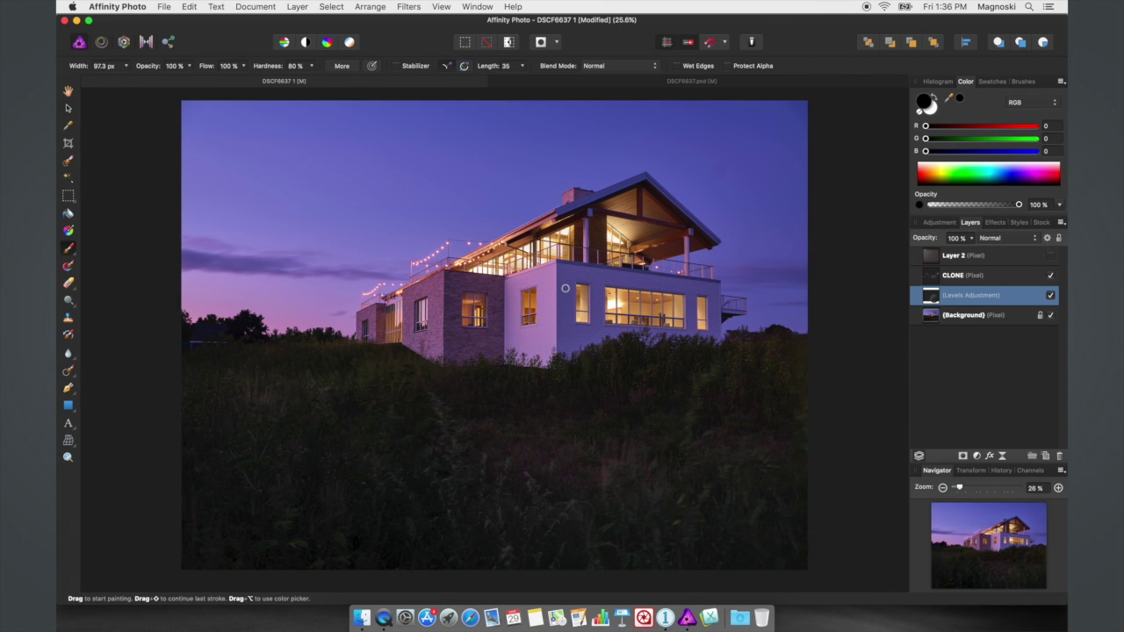
key(bracketright)
key(bracketright)
key(bracketright)
key(x)
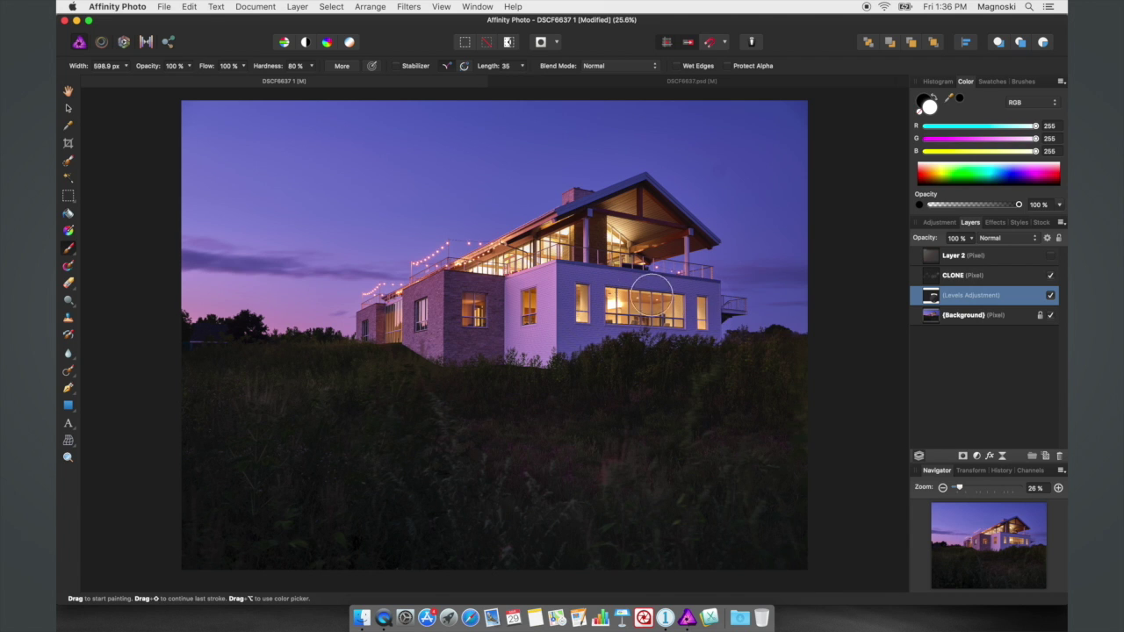
key(bracketleft)
key(bracketleft)
- Compare the photo with and without the masked Levels adjustment
click(1052, 298)
click(1051, 298)
click(1052, 297)
click(1051, 297)
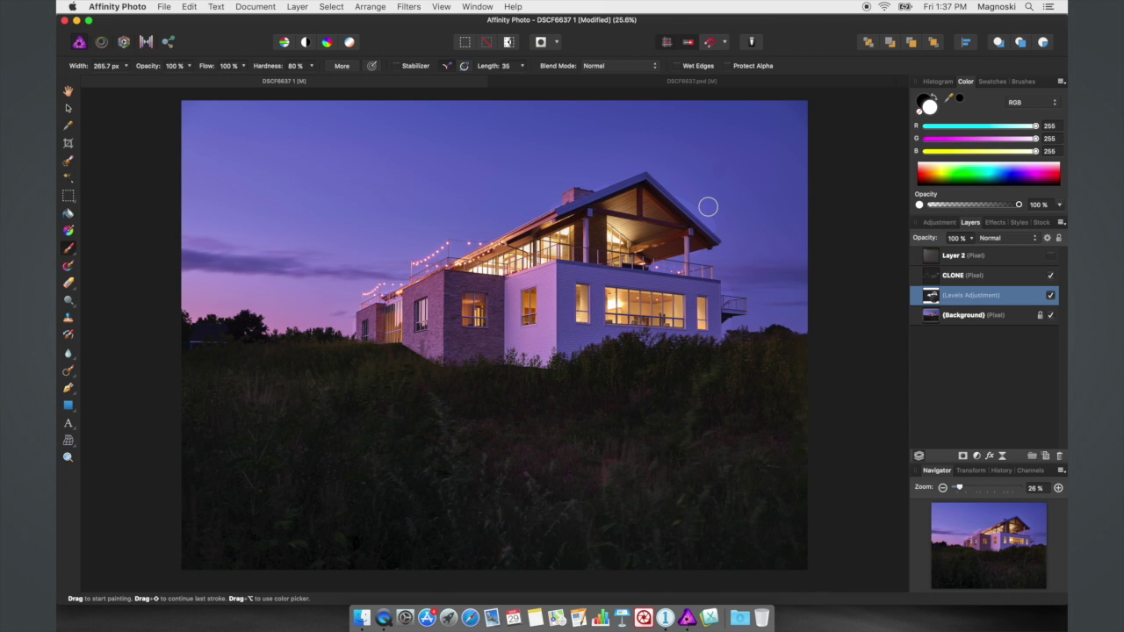
- Prepare a soft black brush for correcting the mask, with 15% hardness and 82% opacity
key(x)
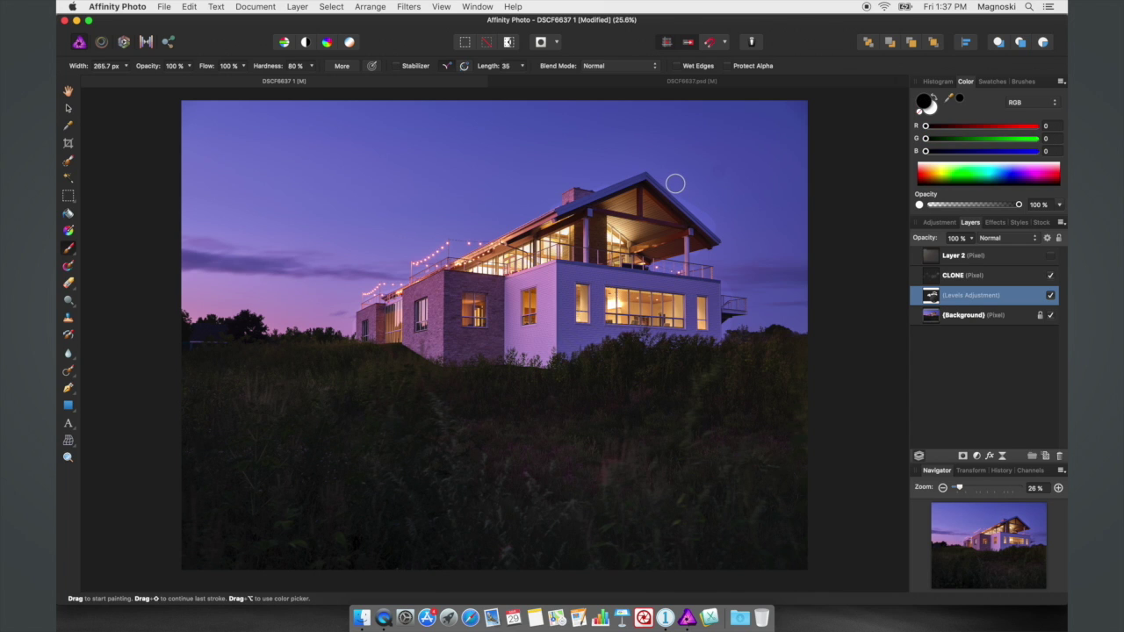
click(313, 68)
drag(305, 90, 248, 88)
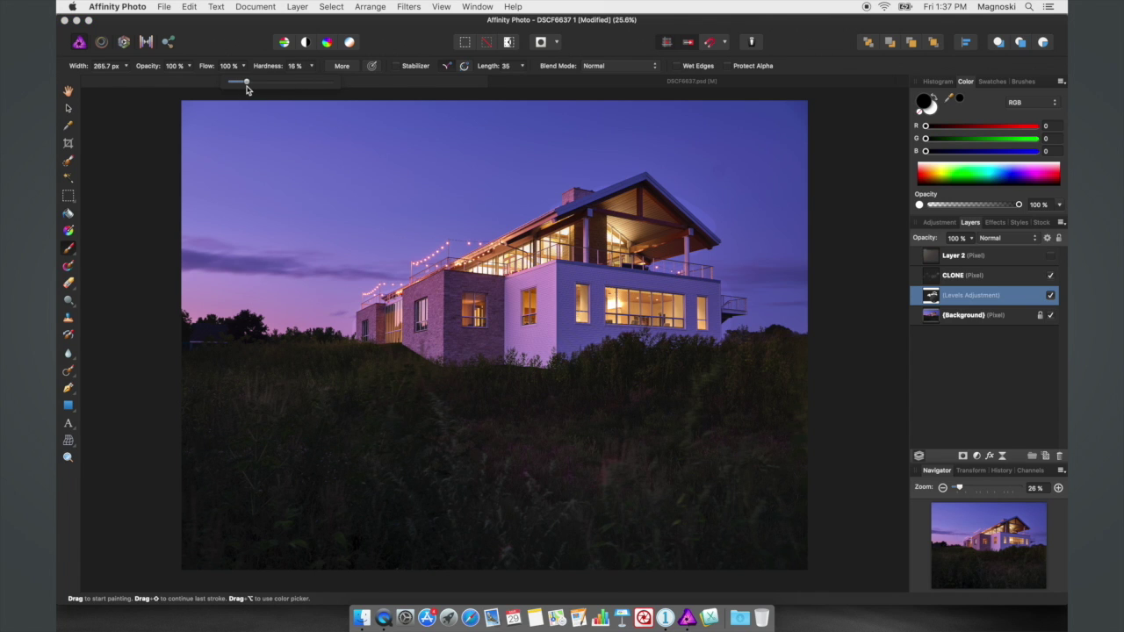
click(191, 69)
drag(192, 84, 172, 85)
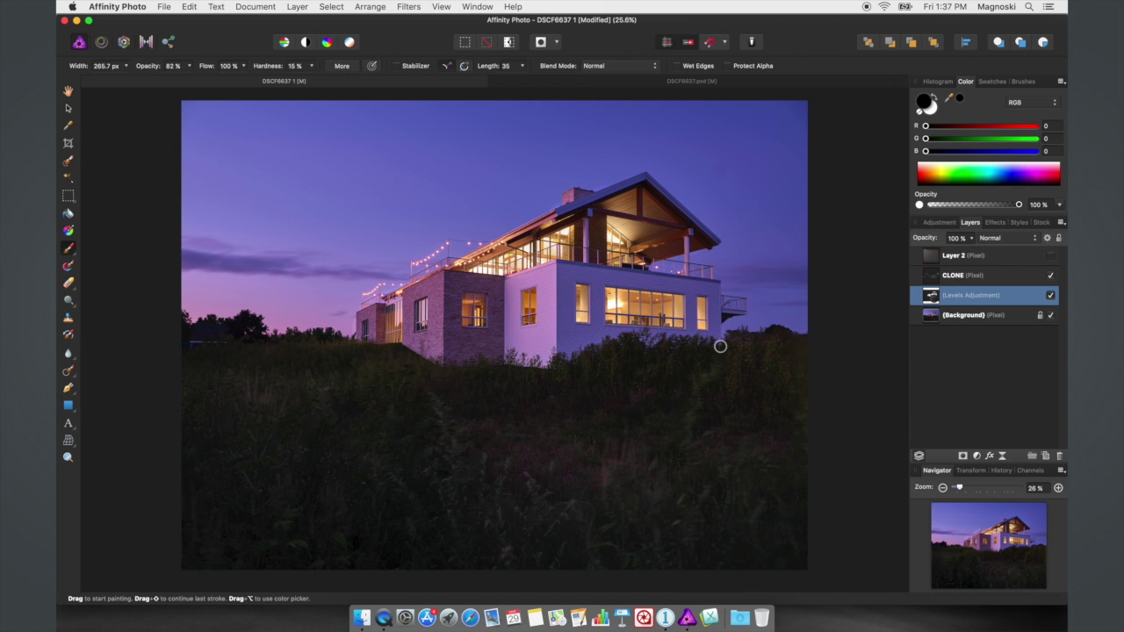
- Inspect the roofline, chimney and string lights up close for places where the Levels mask spills into the sky
scroll(730, 219, up, 5)
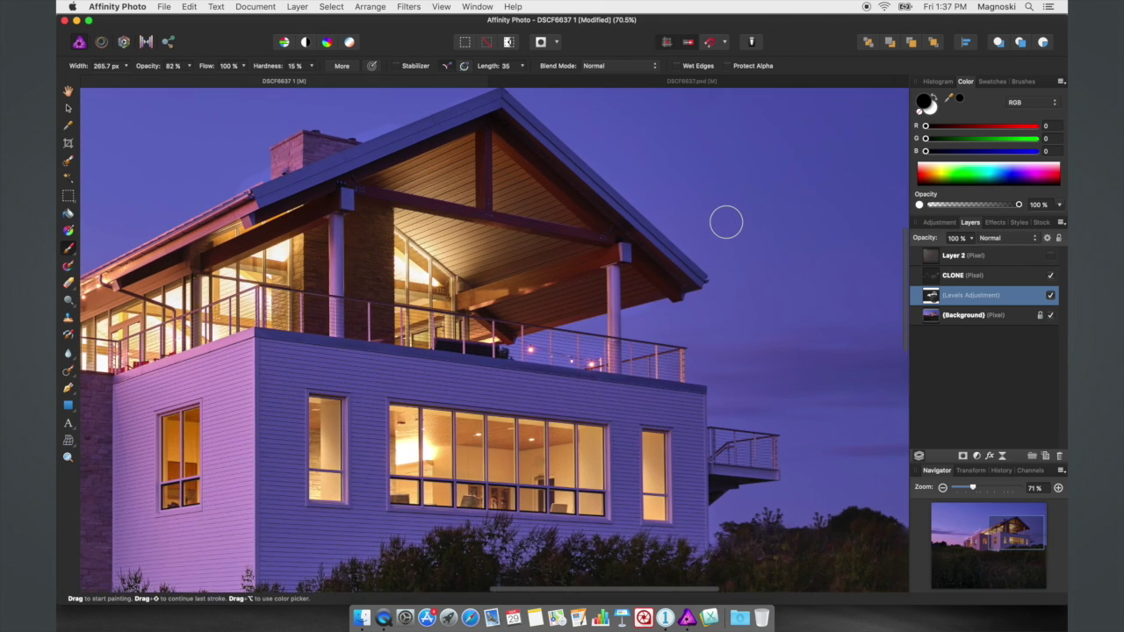
scroll(725, 222, left, 5)
scroll(723, 224, left, 2)
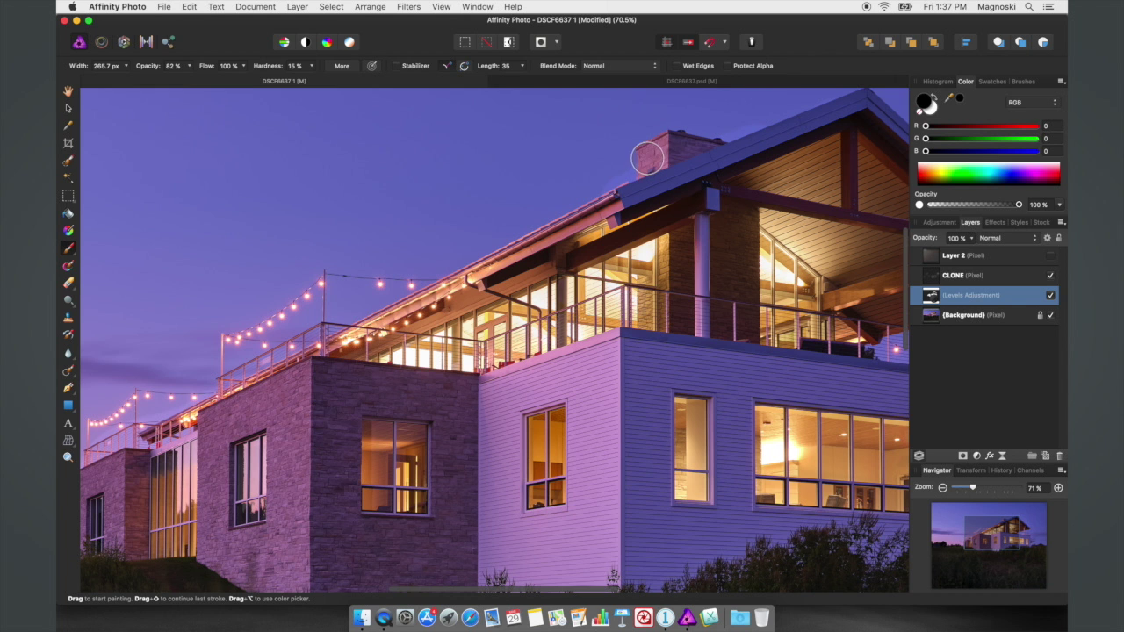
scroll(650, 155, right, 4)
scroll(650, 156, up, 2)
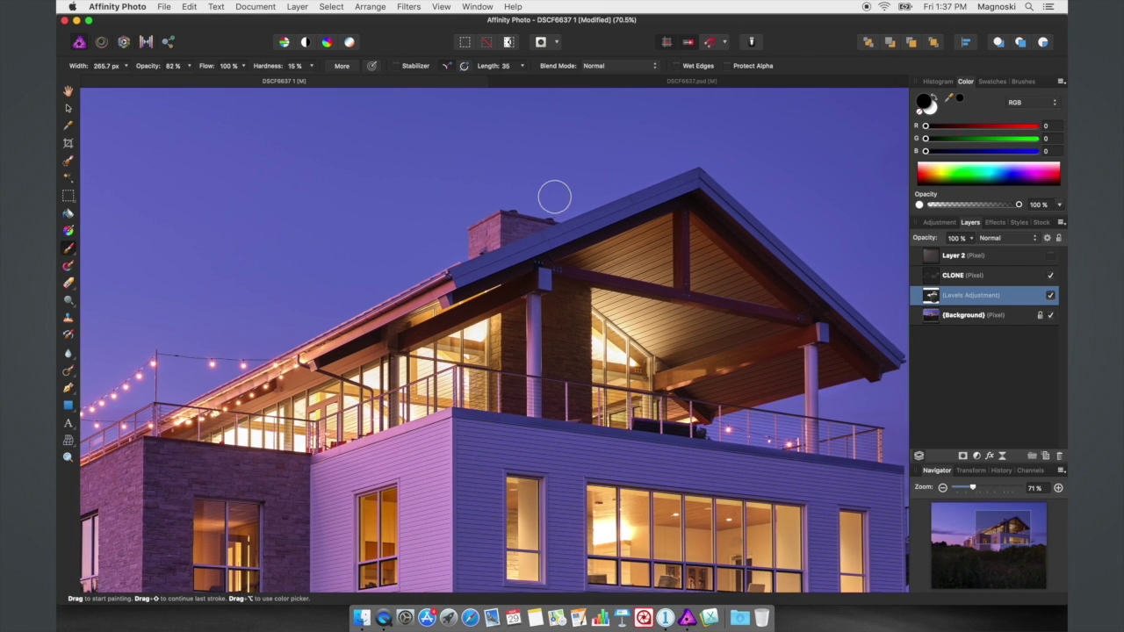
scroll(543, 197, down, 5)
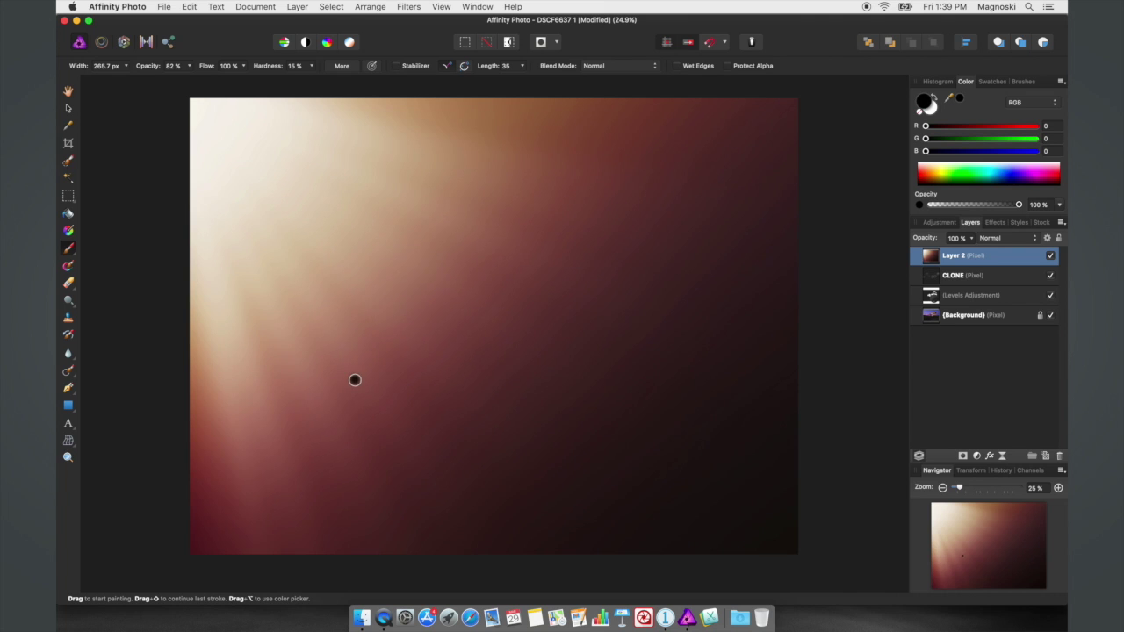
- Blend the light-leak texture on Layer 2 in Screen mode at 15% opacity
key(h)
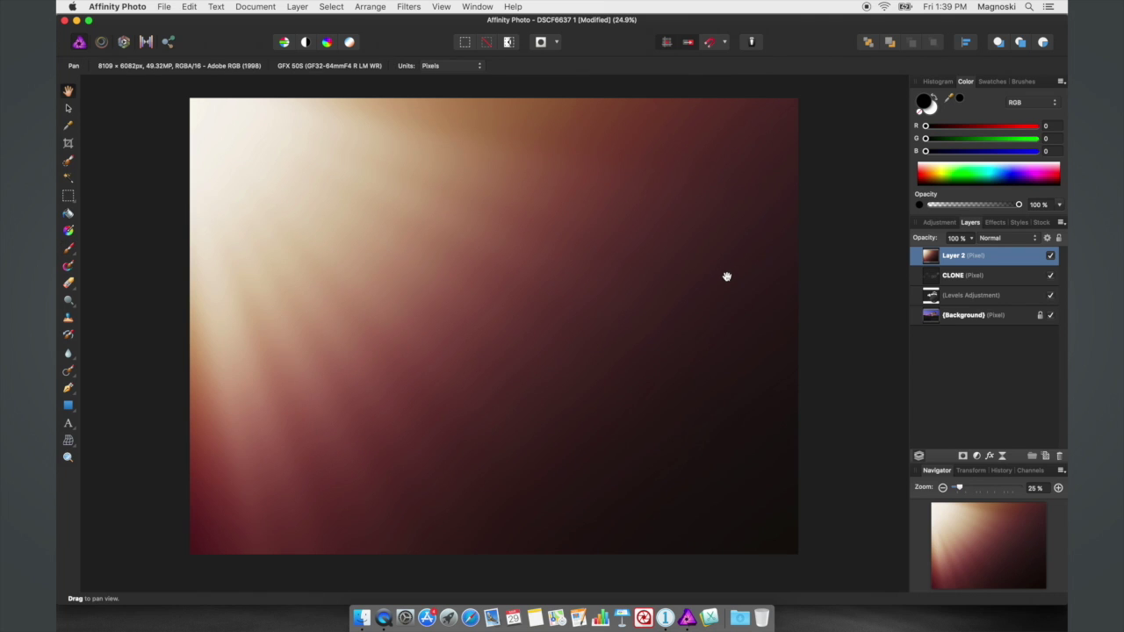
click(1015, 242)
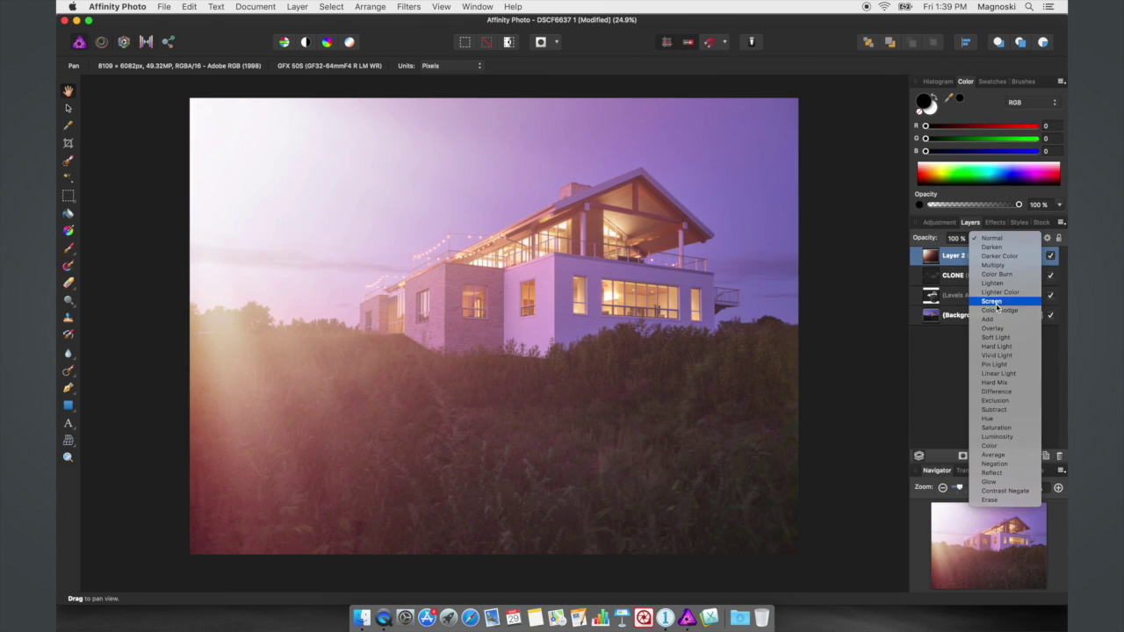
click(992, 302)
click(975, 241)
drag(966, 257, 882, 270)
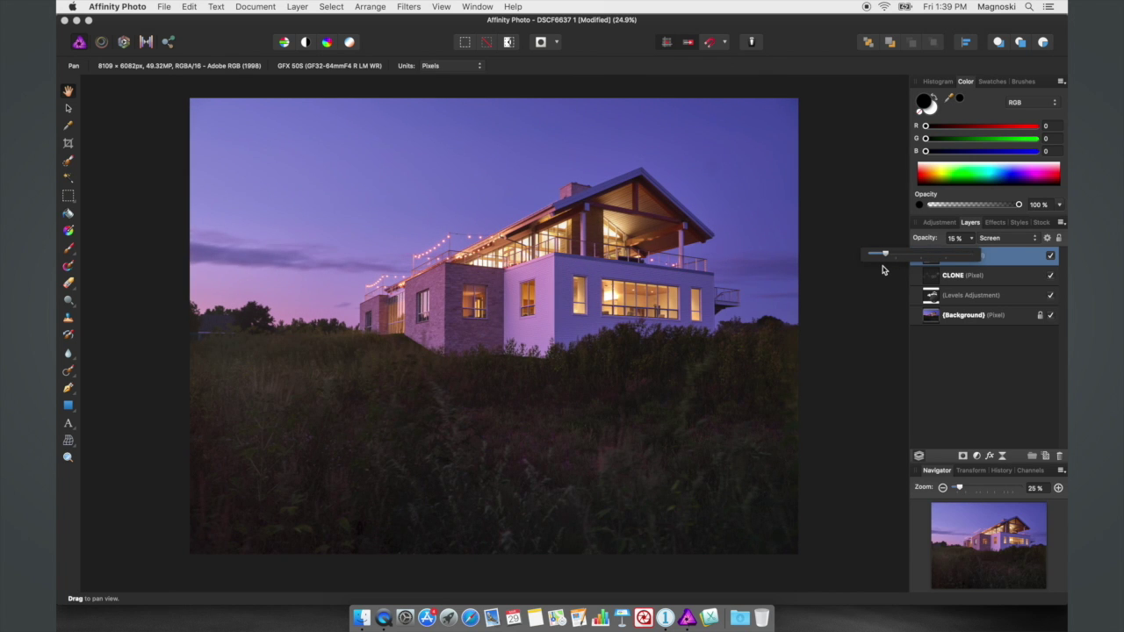
click(1004, 380)
- Compare the photo with and without the light-leak texture by toggling Layer 2's visibility, leaving it shown
click(1050, 256)
click(1051, 257)
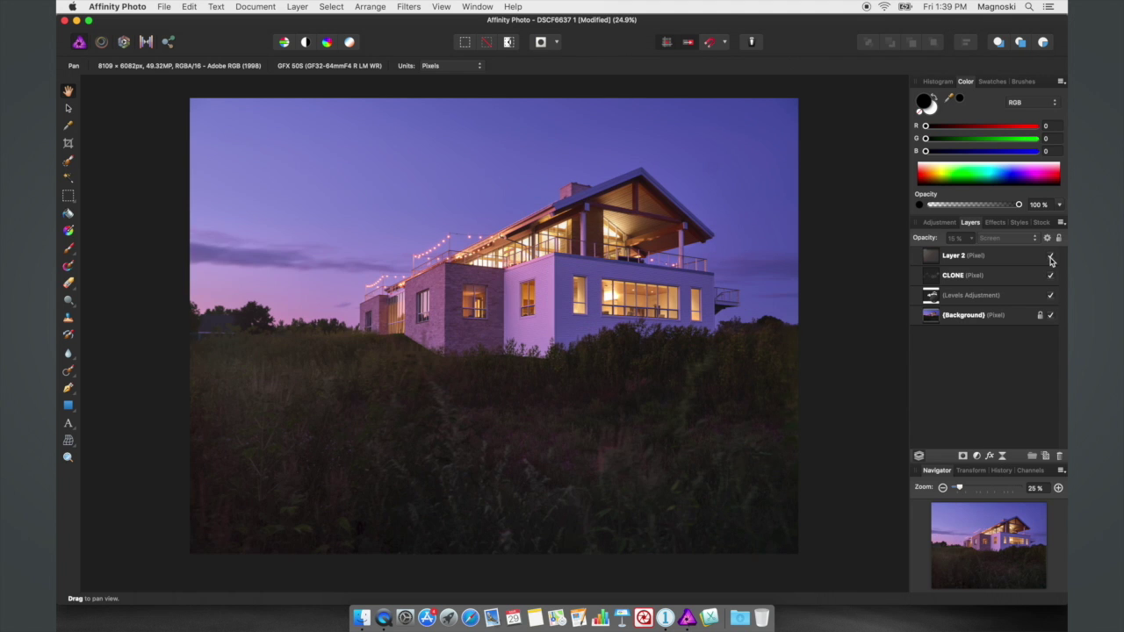
click(1050, 256)
click(1051, 257)
click(1051, 257)
click(1050, 256)
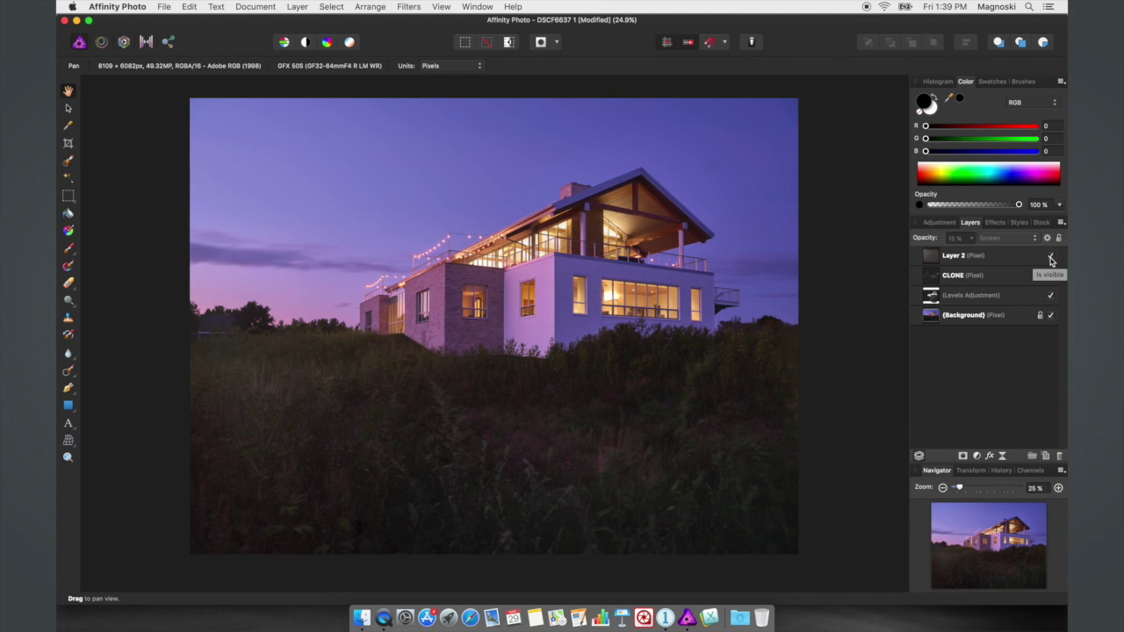